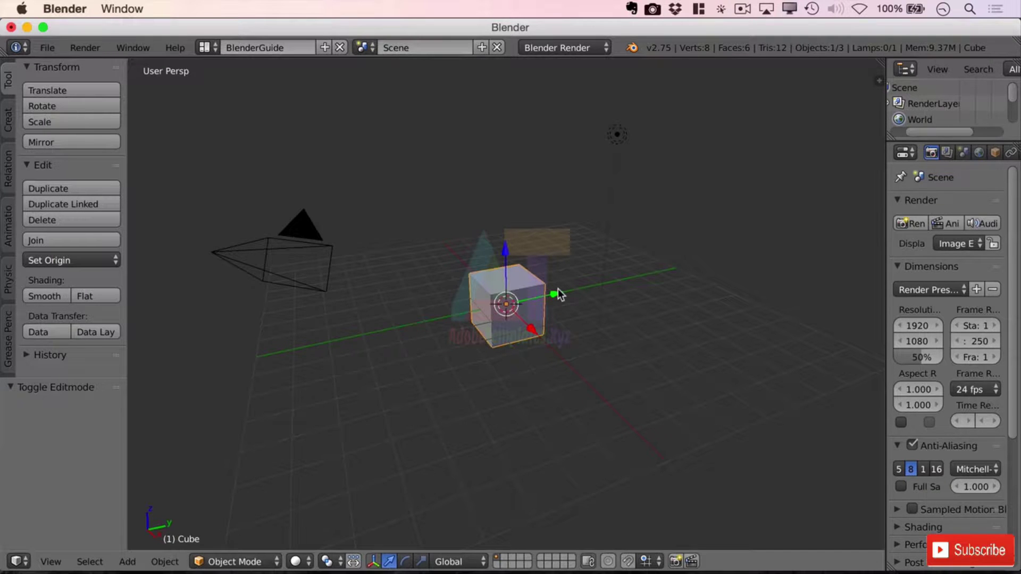
Try smooth then flat shading, remove the right column and hide the tool shelf
{"action": "left_click", "coordinate": [56, 297]}
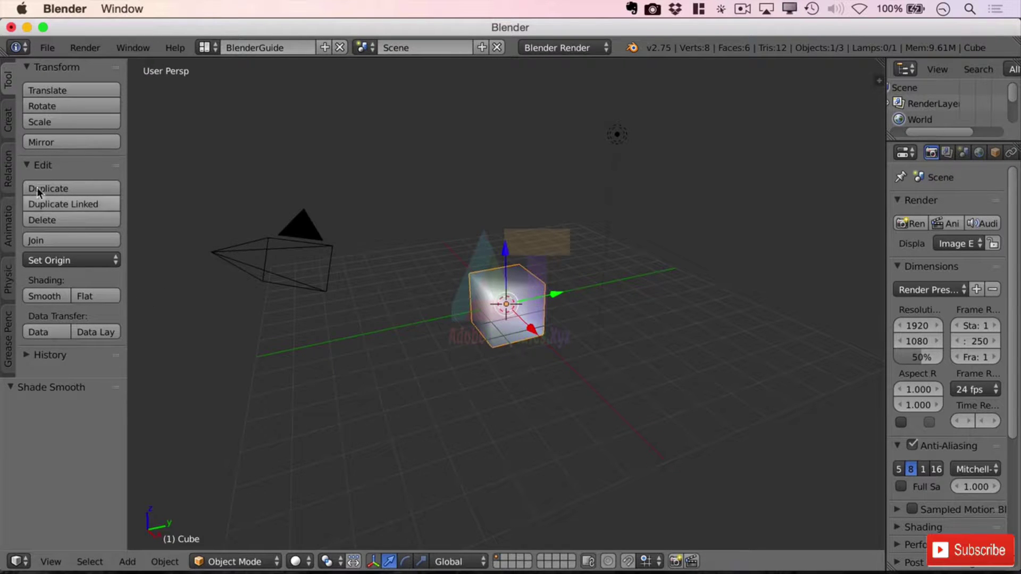
{"action": "left_click", "coordinate": [107, 299]}
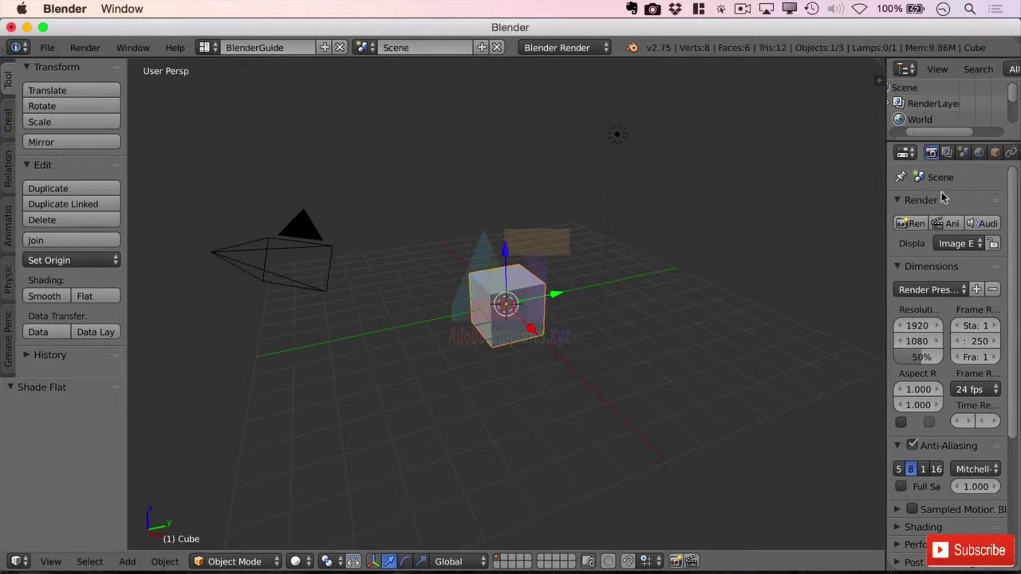
{"action": "left_click_drag", "start_coordinate": [890, 144], "coordinate": [909, 204]}
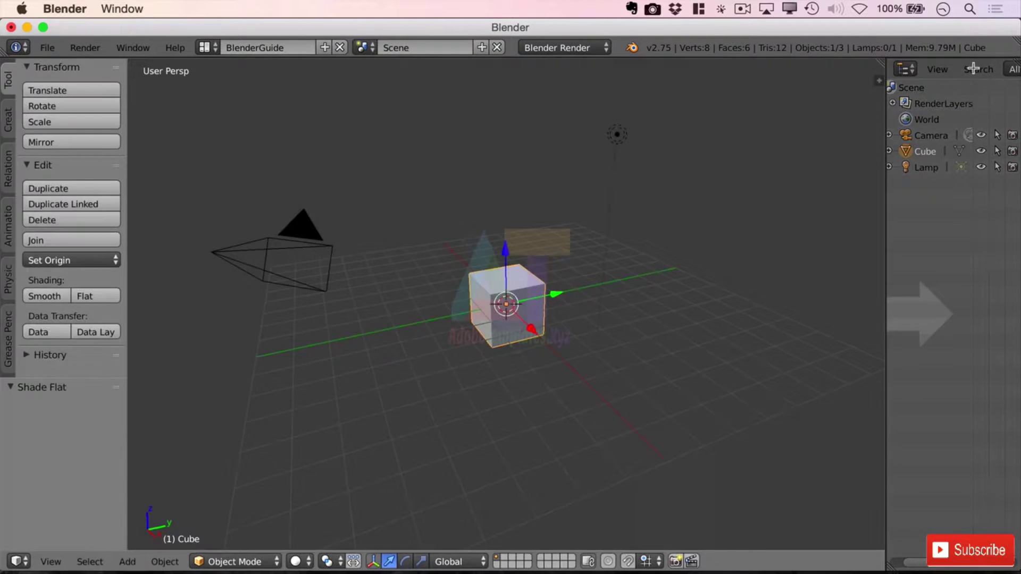
{"action": "left_click_drag", "start_coordinate": [880, 63], "coordinate": [950, 240]}
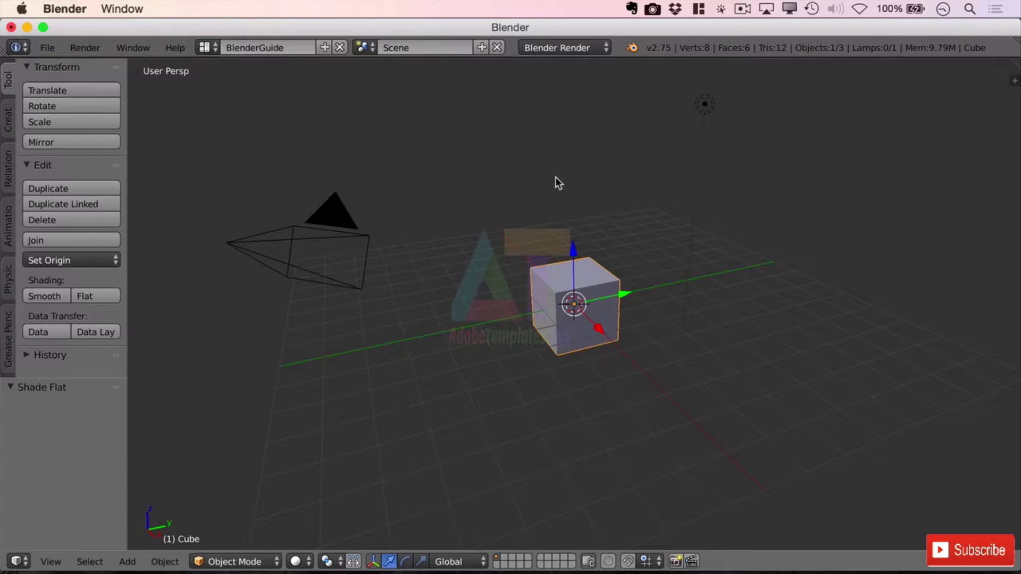
{"action": "key", "text": "t"}
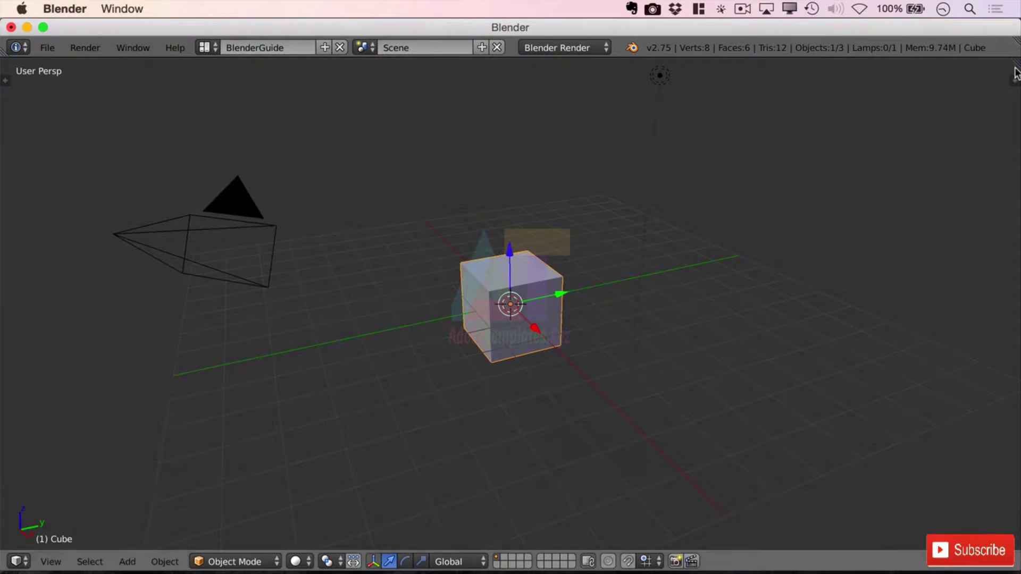
Split the 3D view and give the right view Rendered shading, orbited toward the top
{"action": "left_click_drag", "start_coordinate": [992, 66], "coordinate": [560, 128]}
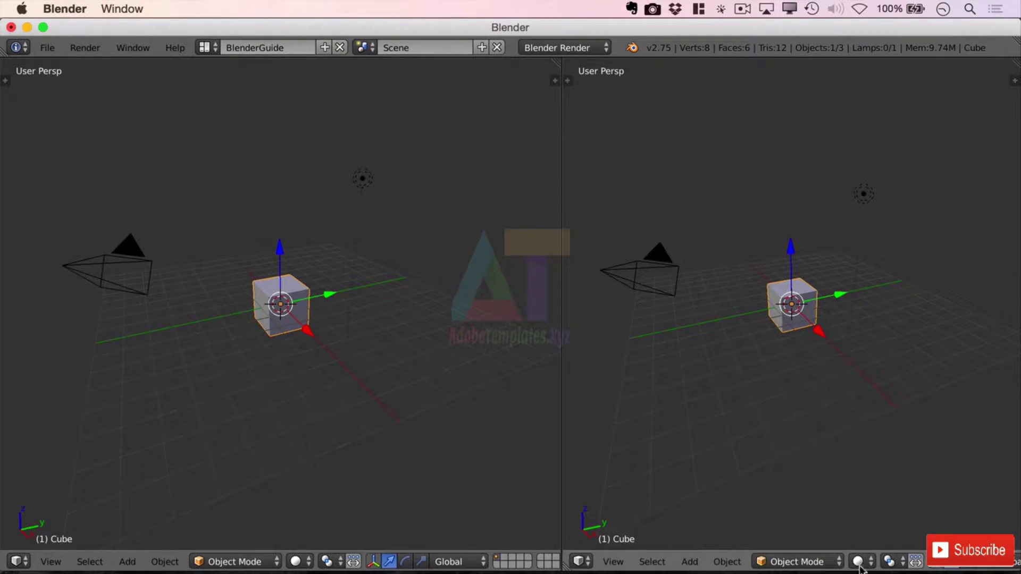
{"action": "left_click", "coordinate": [858, 562]}
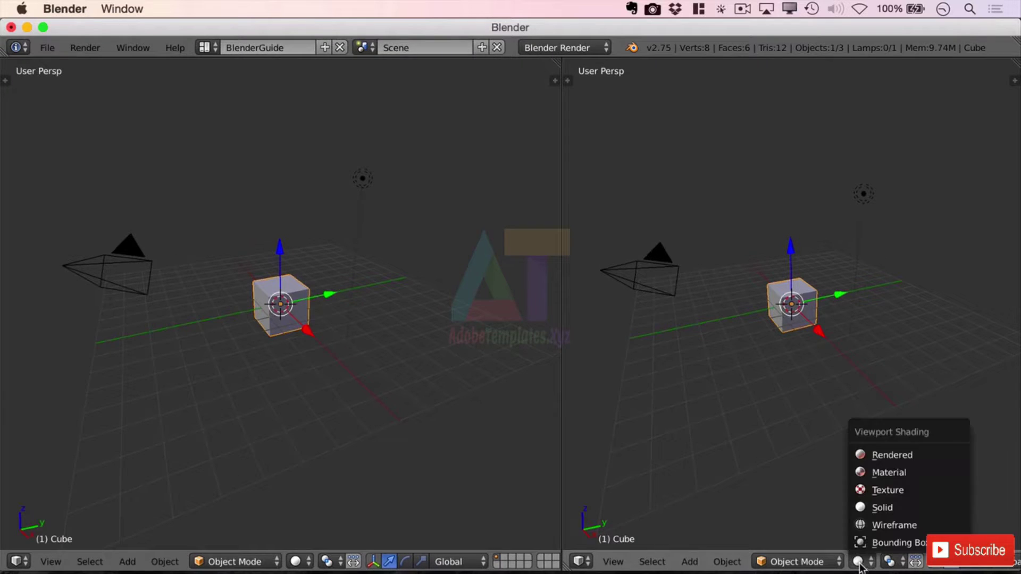
{"action": "left_click", "coordinate": [930, 458]}
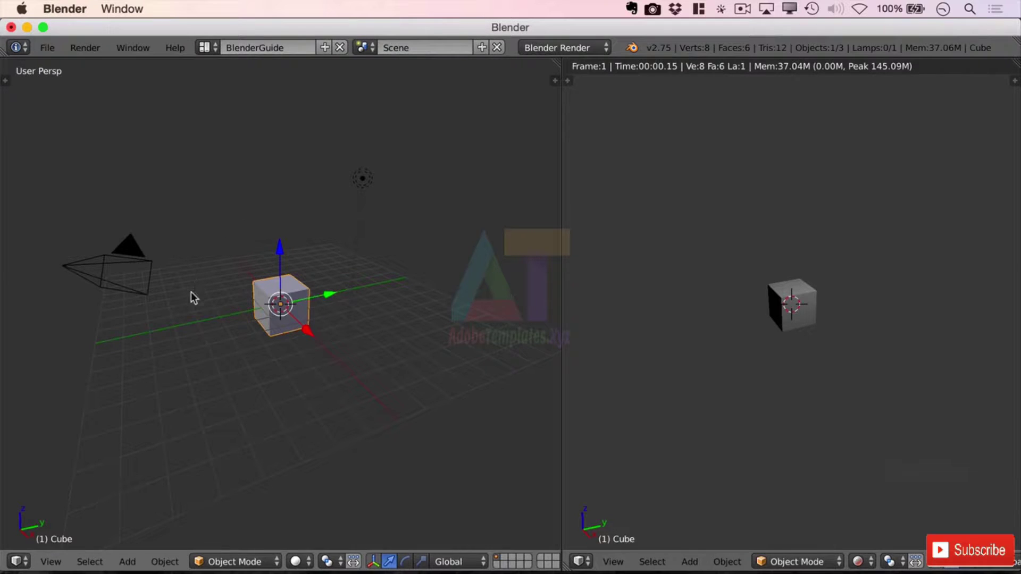
{"action": "scroll", "coordinate": [878, 301], "scroll_direction": "up", "scroll_amount": 2}
{"action": "scroll", "coordinate": [864, 280], "scroll_direction": "up", "scroll_amount": 4}
{"action": "scroll", "coordinate": [857, 276], "scroll_direction": "up", "scroll_amount": 4}
{"action": "mouse_move", "coordinate": [836, 252]}
{"action": "middle_mouse_down"}
{"action": "mouse_move", "coordinate": [844, 269]}
{"action": "mouse_move", "coordinate": [837, 185]}
{"action": "middle_mouse_up"}
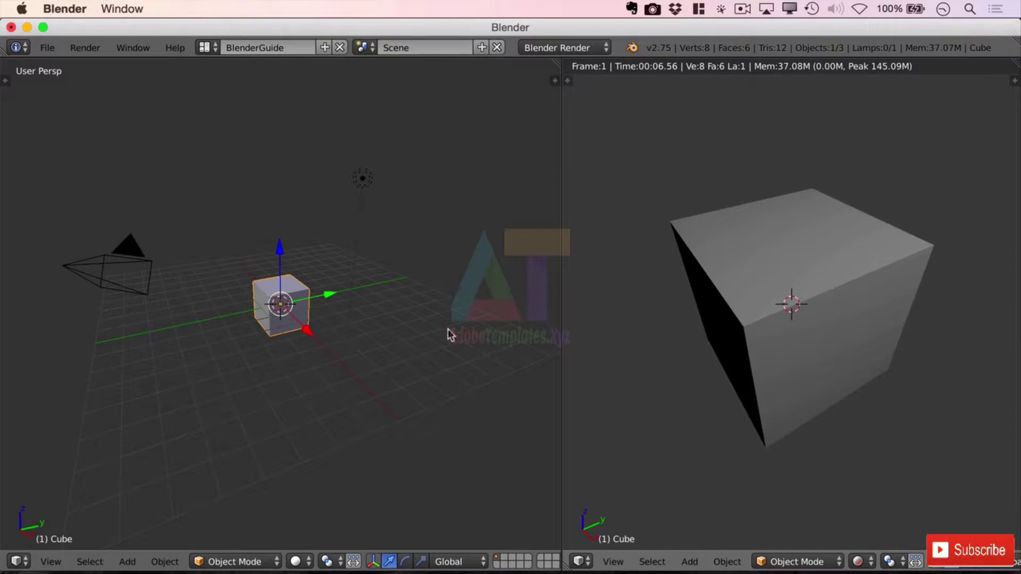
{"action": "scroll", "coordinate": [279, 304], "scroll_direction": "up", "scroll_amount": 2}
{"action": "scroll", "coordinate": [279, 303], "scroll_direction": "up", "scroll_amount": 4}
{"action": "scroll", "coordinate": [271, 300], "scroll_direction": "up", "scroll_amount": 1}
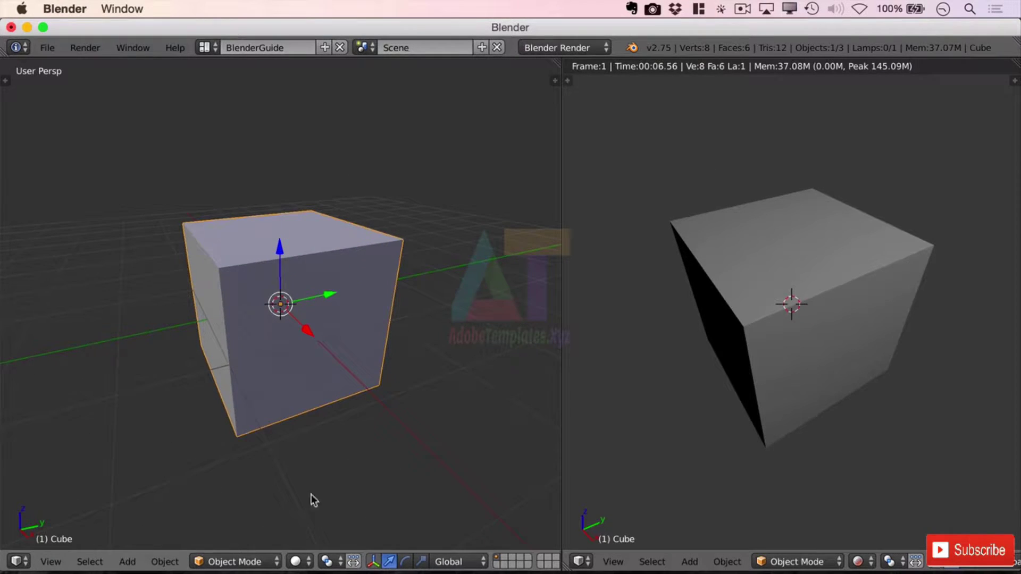
In Edit Mode, raise the cube's top-right corner vertex along Z
{"action": "key", "text": "Tab"}
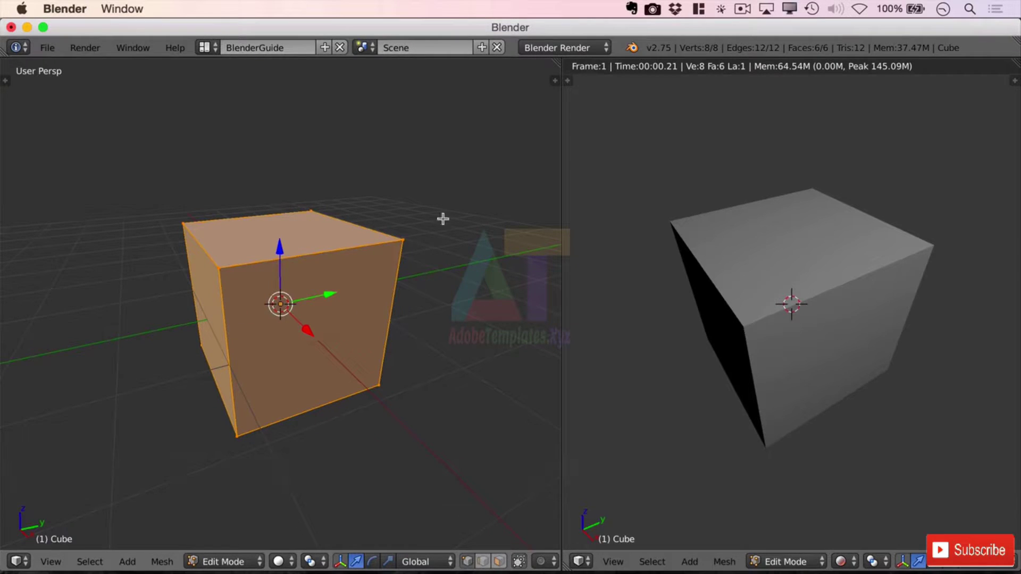
{"action": "right_click", "coordinate": [403, 240]}
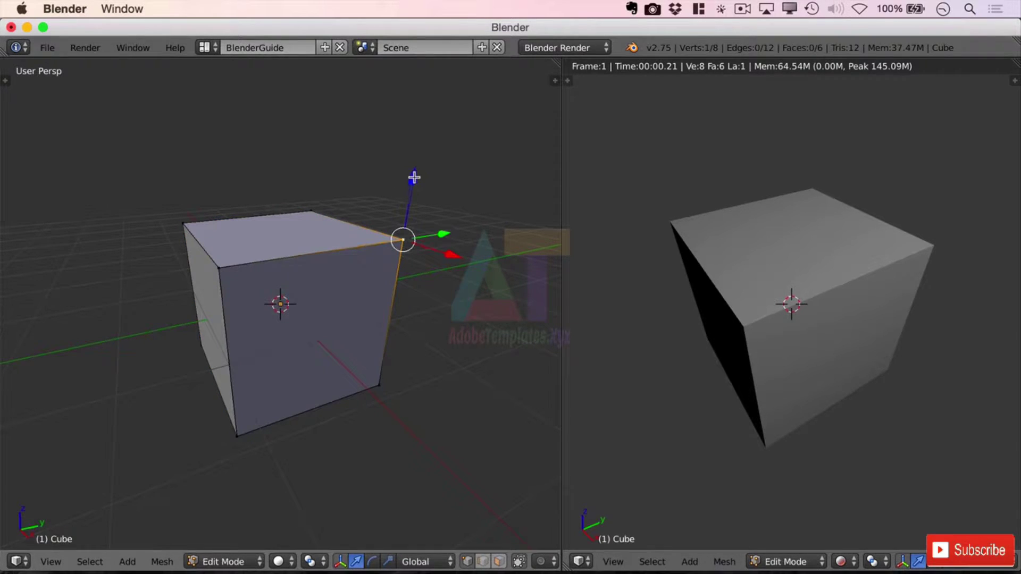
{"action": "key", "text": "g"}
{"action": "key", "text": "z"}
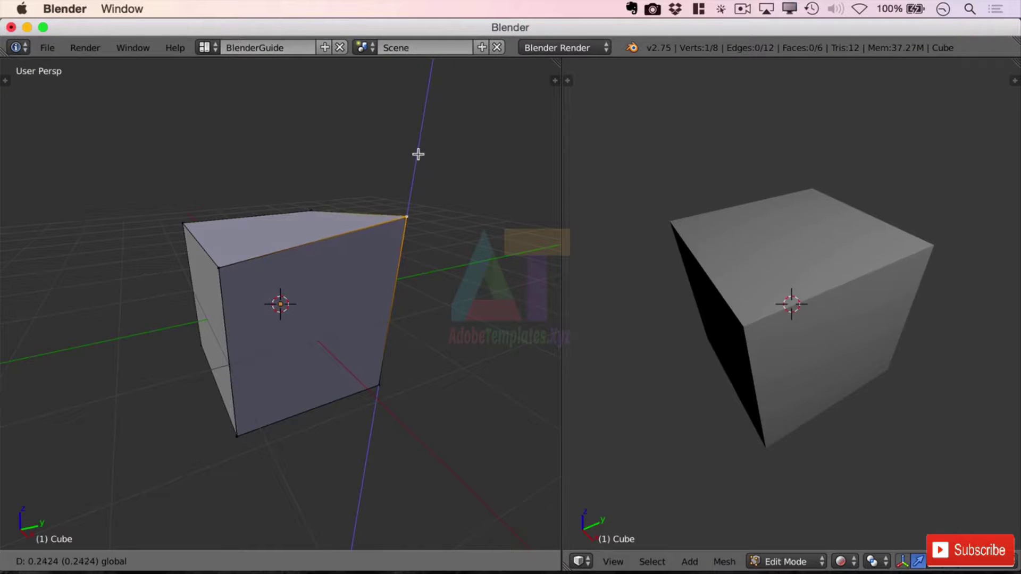
{"action": "left_click", "coordinate": [414, 163]}
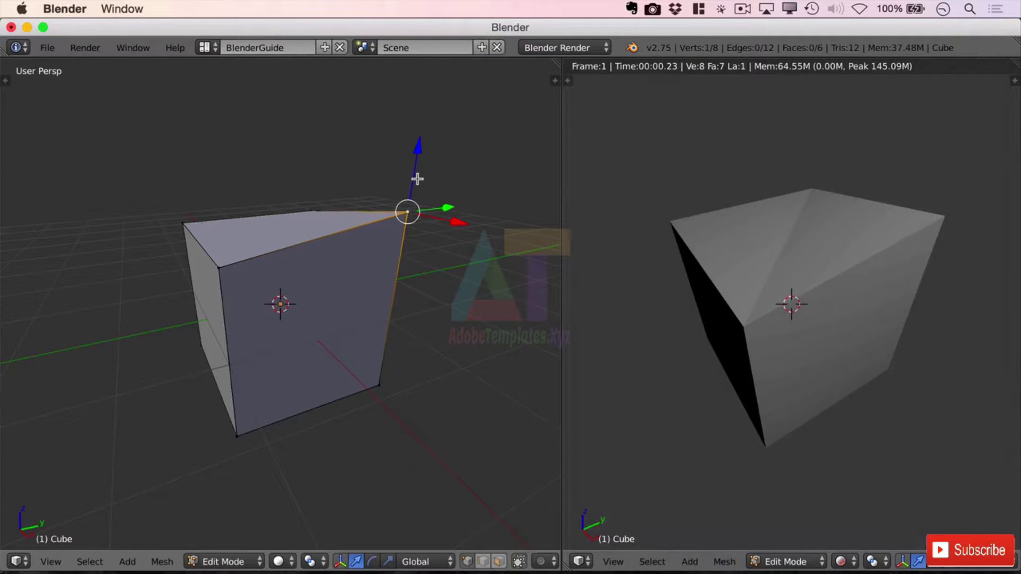
Orbit both views to inspect the raised corner from several angles
{"action": "mouse_move", "coordinate": [301, 224]}
{"action": "middle_mouse_down"}
{"action": "mouse_move", "coordinate": [354, 232]}
{"action": "mouse_move", "coordinate": [348, 222]}
{"action": "mouse_move", "coordinate": [376, 207]}
{"action": "mouse_move", "coordinate": [362, 215]}
{"action": "middle_mouse_up"}
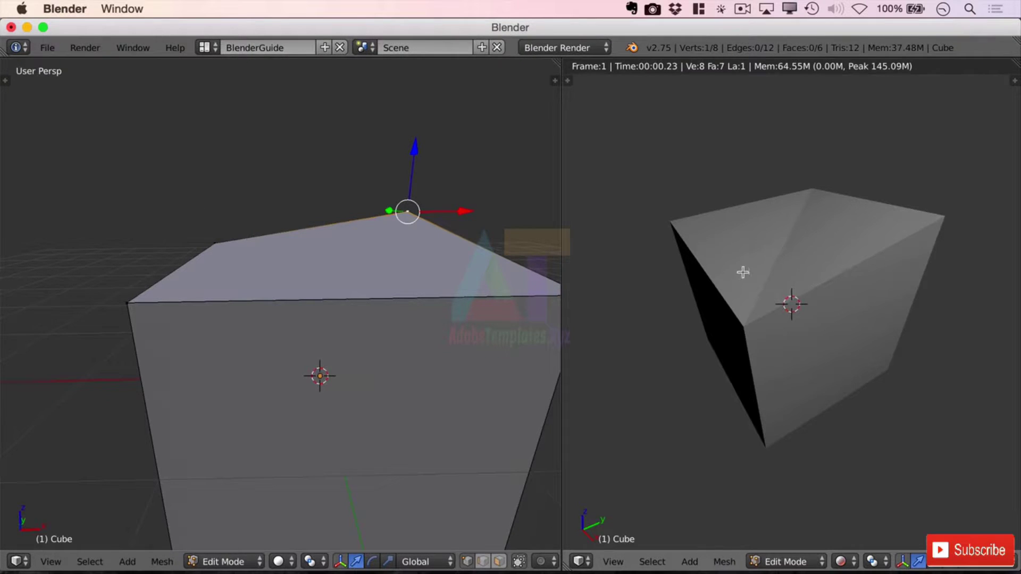
{"action": "middle_click_drag", "start_coordinate": [741, 274], "coordinate": [777, 266]}
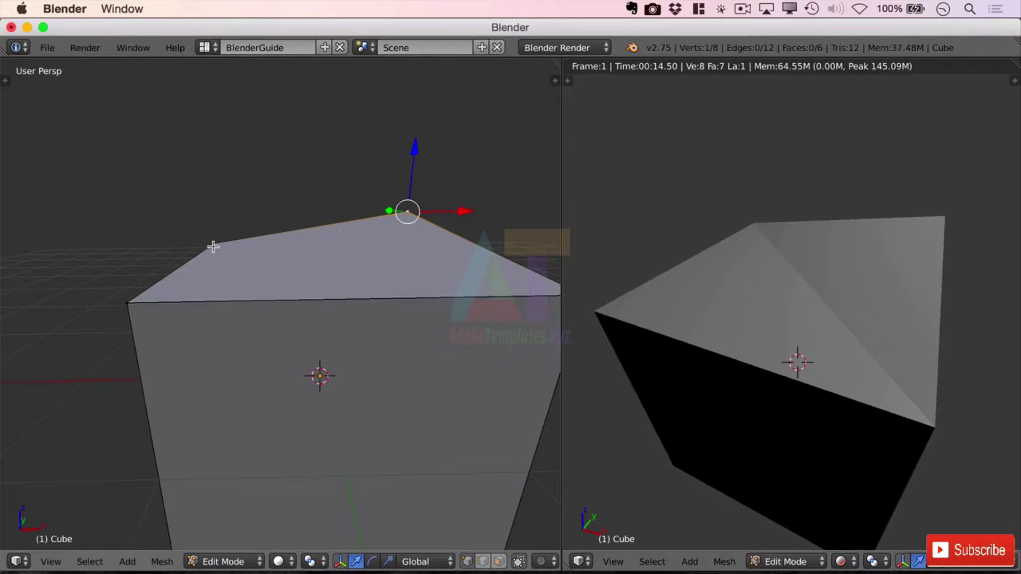
{"action": "mouse_move", "coordinate": [463, 274]}
{"action": "middle_mouse_down"}
{"action": "mouse_move", "coordinate": [454, 260]}
{"action": "mouse_move", "coordinate": [385, 277]}
{"action": "middle_mouse_up"}
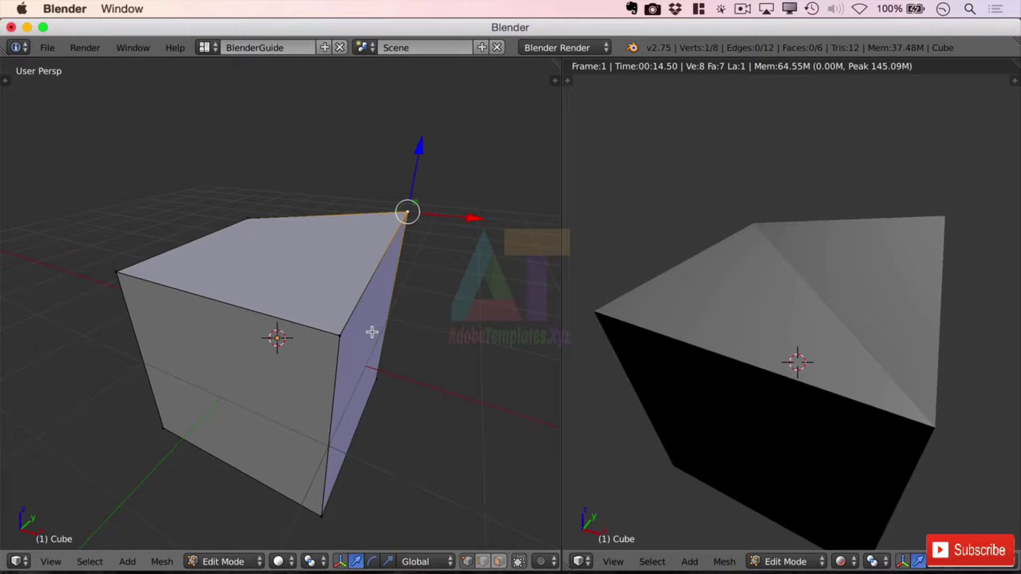
{"action": "mouse_move", "coordinate": [852, 399]}
{"action": "middle_mouse_down"}
{"action": "mouse_move", "coordinate": [818, 389]}
{"action": "mouse_move", "coordinate": [846, 410]}
{"action": "middle_mouse_up"}
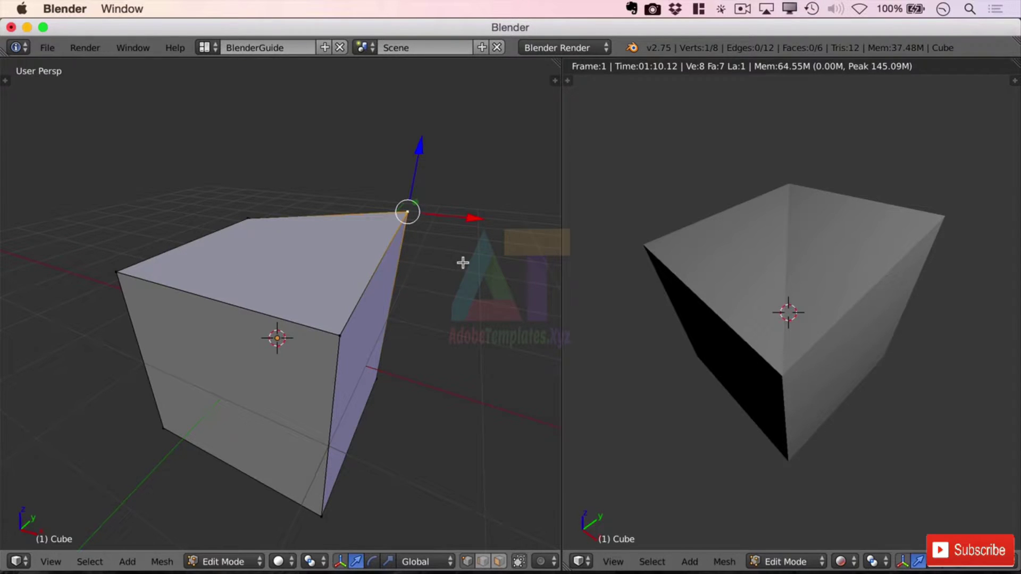
Undo the corner move, try an outward stretch along X, then undo it
{"action": "key", "text": "super+z"}
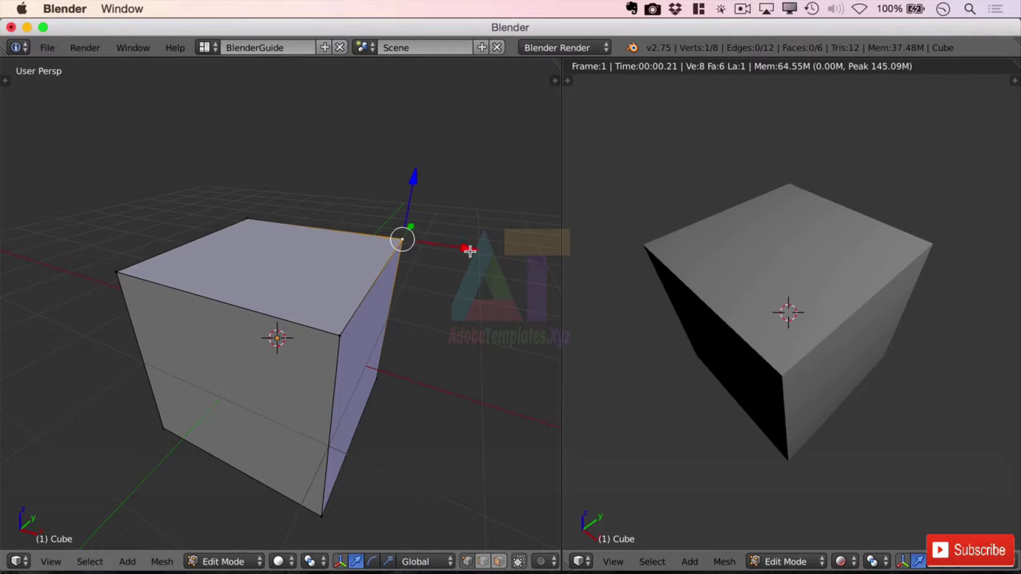
{"action": "left_click_drag", "start_coordinate": [470, 251], "coordinate": [557, 261]}
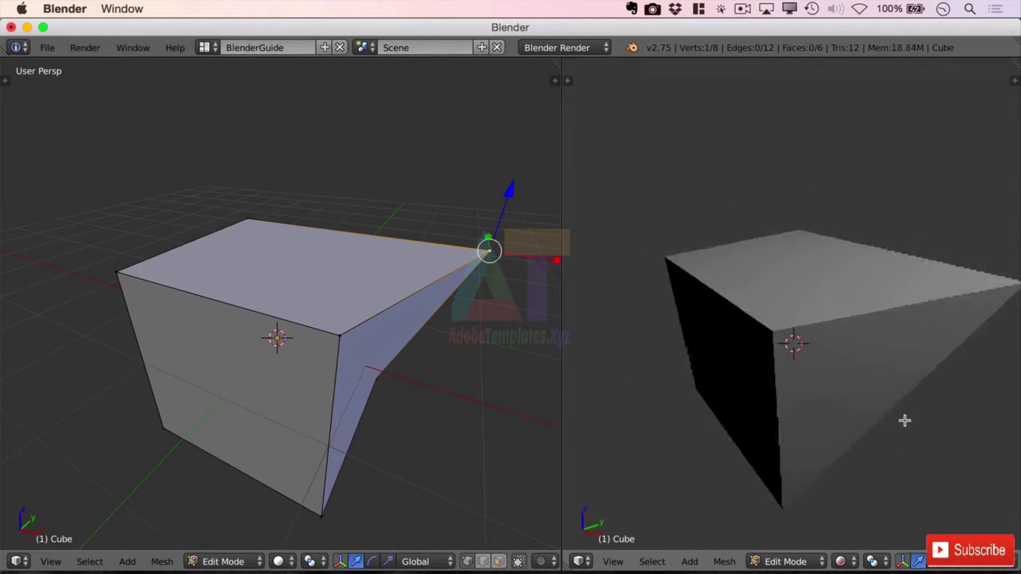
{"action": "mouse_move", "coordinate": [904, 418]}
{"action": "middle_mouse_down"}
{"action": "mouse_move", "coordinate": [854, 389]}
{"action": "mouse_move", "coordinate": [770, 387]}
{"action": "middle_mouse_up"}
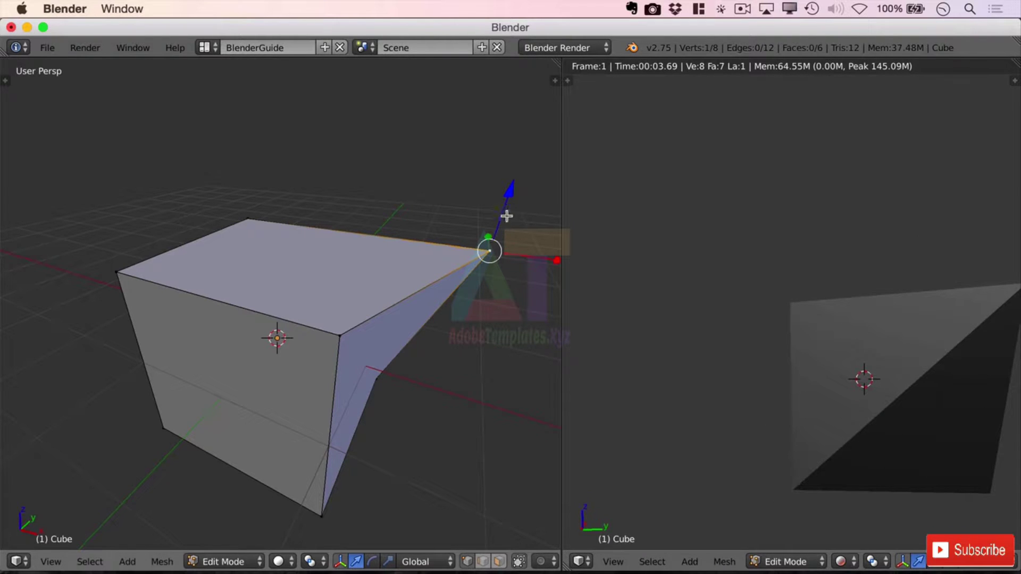
{"action": "key", "text": "super+z"}
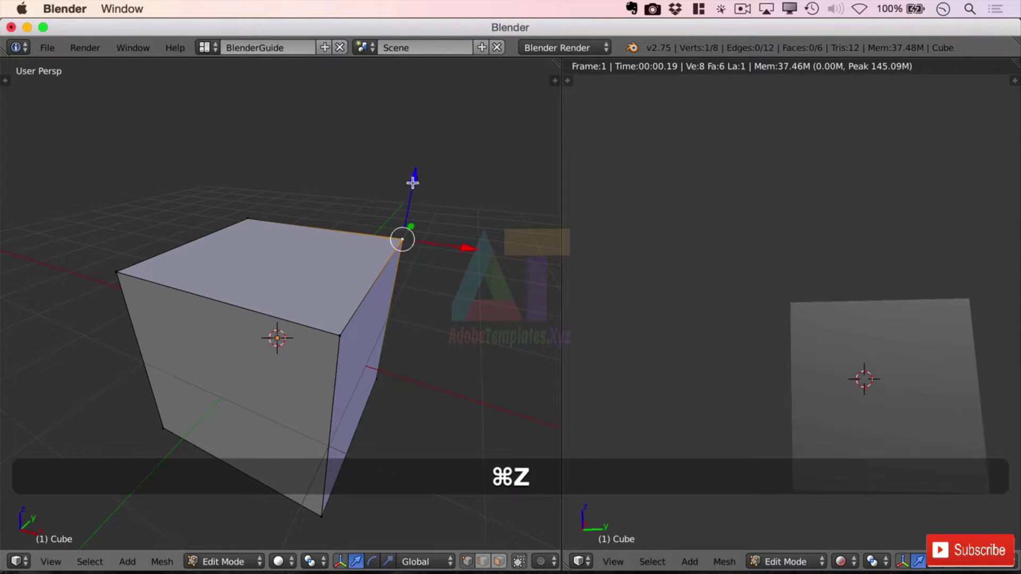
Pull the corner vertex far upward into a spike and orbit both views
{"action": "left_click_drag", "start_coordinate": [413, 183], "coordinate": [448, 414]}
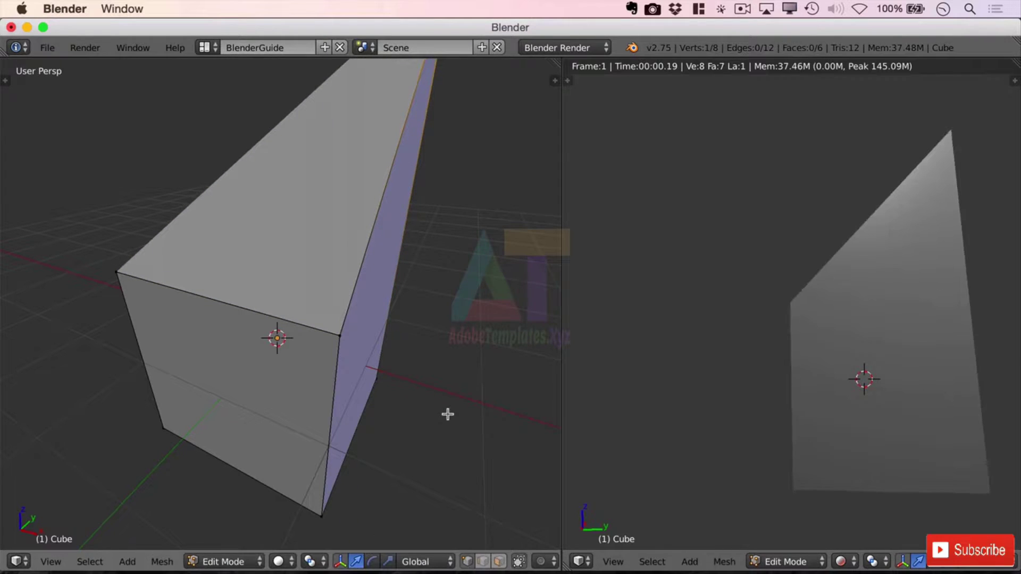
{"action": "middle_click_drag", "start_coordinate": [877, 255], "coordinate": [934, 267]}
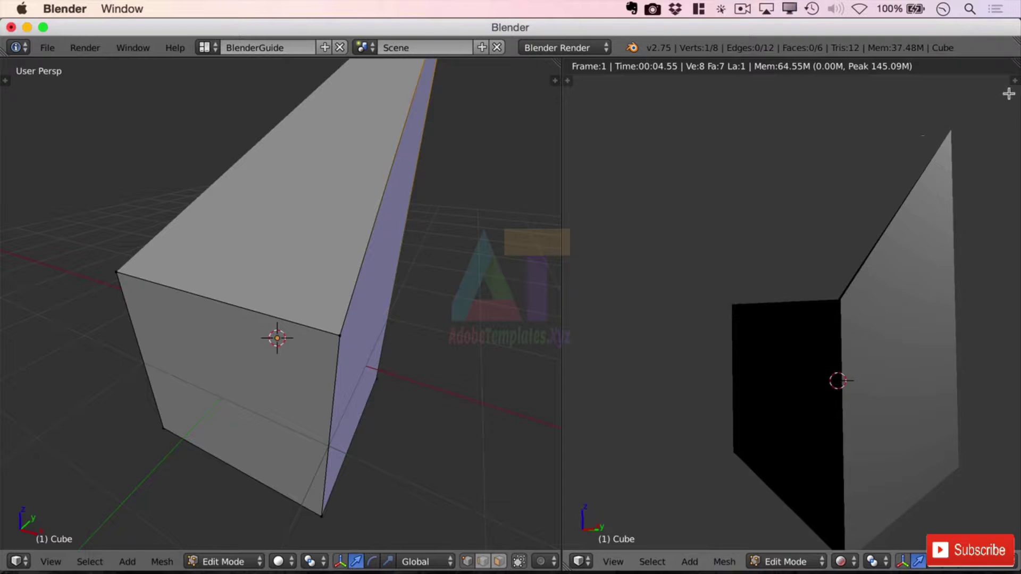
{"action": "scroll", "coordinate": [237, 303], "scroll_direction": "up", "scroll_amount": 2}
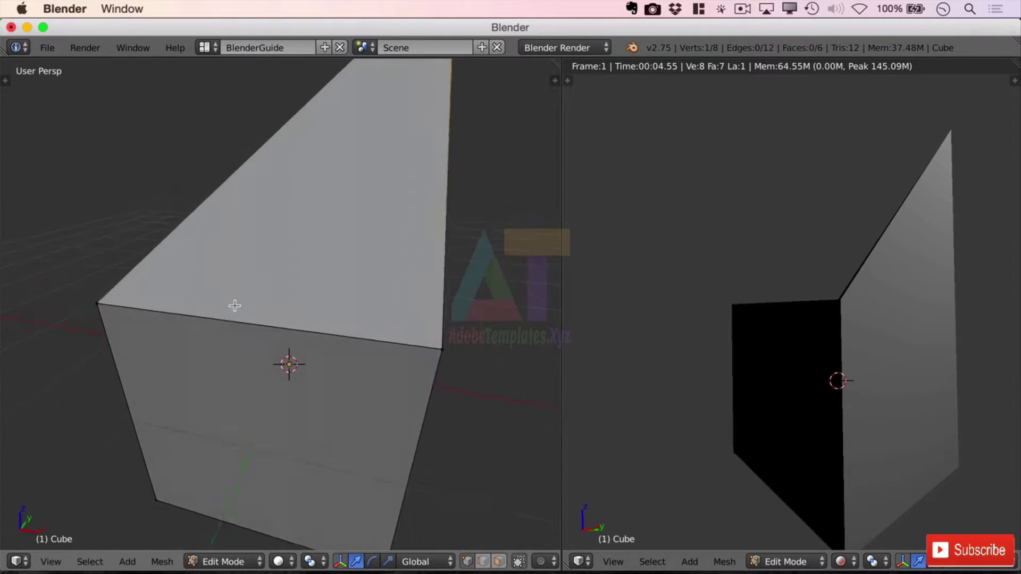
{"action": "scroll", "coordinate": [269, 298], "scroll_direction": "up", "scroll_amount": 2}
{"action": "scroll", "coordinate": [285, 297], "scroll_direction": "up", "scroll_amount": 2}
{"action": "scroll", "coordinate": [285, 295], "scroll_direction": "down", "scroll_amount": 2}
{"action": "scroll", "coordinate": [247, 296], "scroll_direction": "down", "scroll_amount": 2}
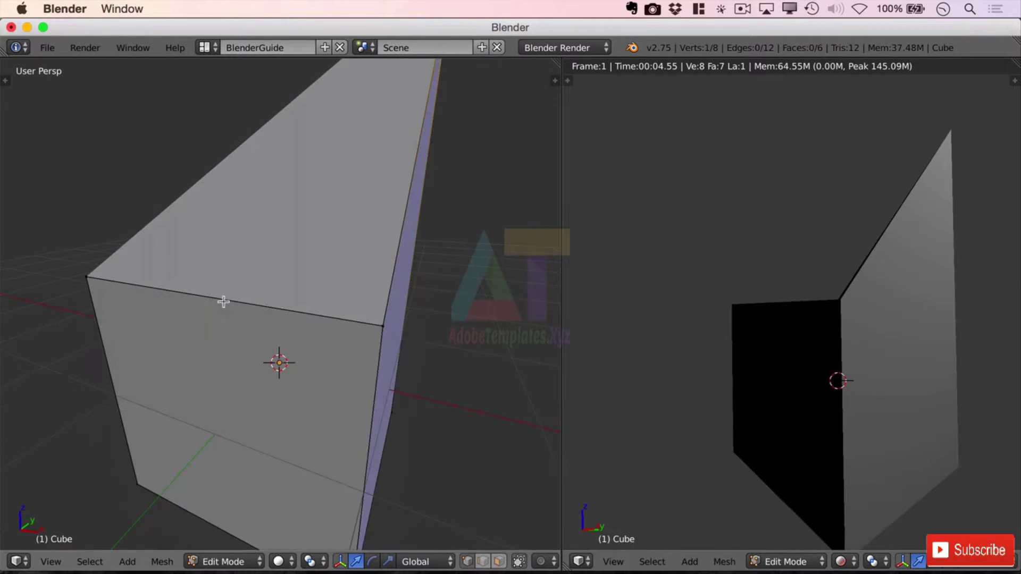
{"action": "scroll", "coordinate": [223, 299], "scroll_direction": "down", "scroll_amount": 1}
{"action": "scroll", "coordinate": [232, 267], "scroll_direction": "down", "scroll_amount": 1}
{"action": "mouse_move", "coordinate": [232, 267]}
{"action": "middle_mouse_down"}
{"action": "mouse_move", "coordinate": [359, 354]}
{"action": "mouse_move", "coordinate": [269, 279]}
{"action": "middle_mouse_up"}
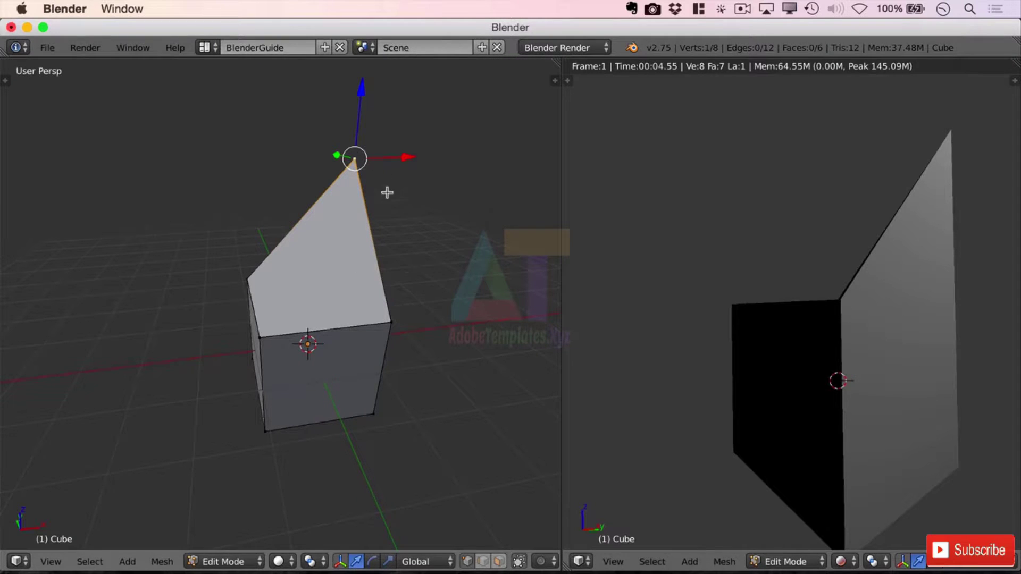
{"action": "mouse_move", "coordinate": [390, 212]}
{"action": "middle_mouse_down"}
{"action": "mouse_move", "coordinate": [358, 266]}
{"action": "mouse_move", "coordinate": [367, 305]}
{"action": "mouse_move", "coordinate": [405, 289]}
{"action": "mouse_move", "coordinate": [397, 298]}
{"action": "middle_mouse_up"}
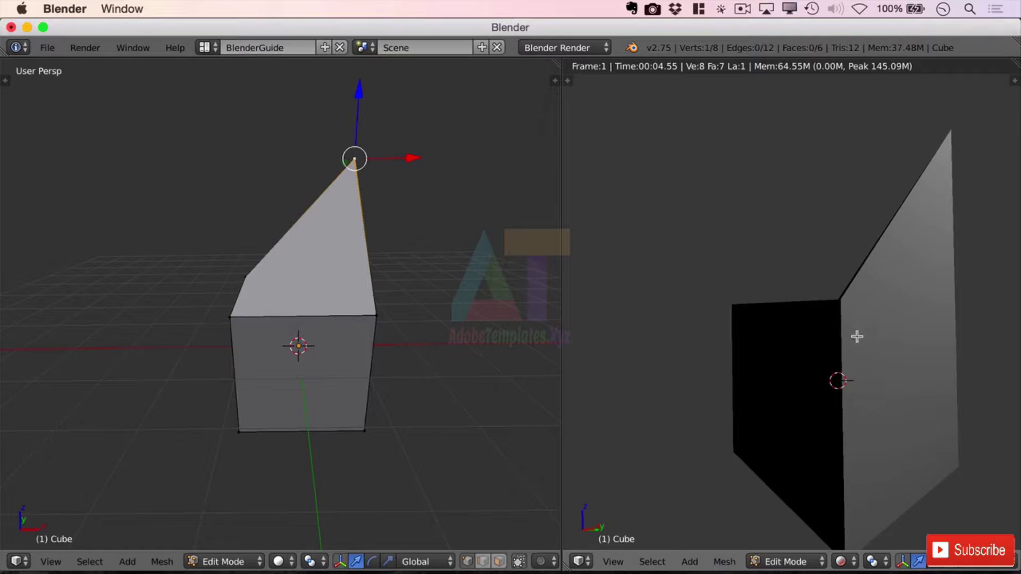
{"action": "middle_click_drag", "start_coordinate": [415, 279], "coordinate": [377, 267]}
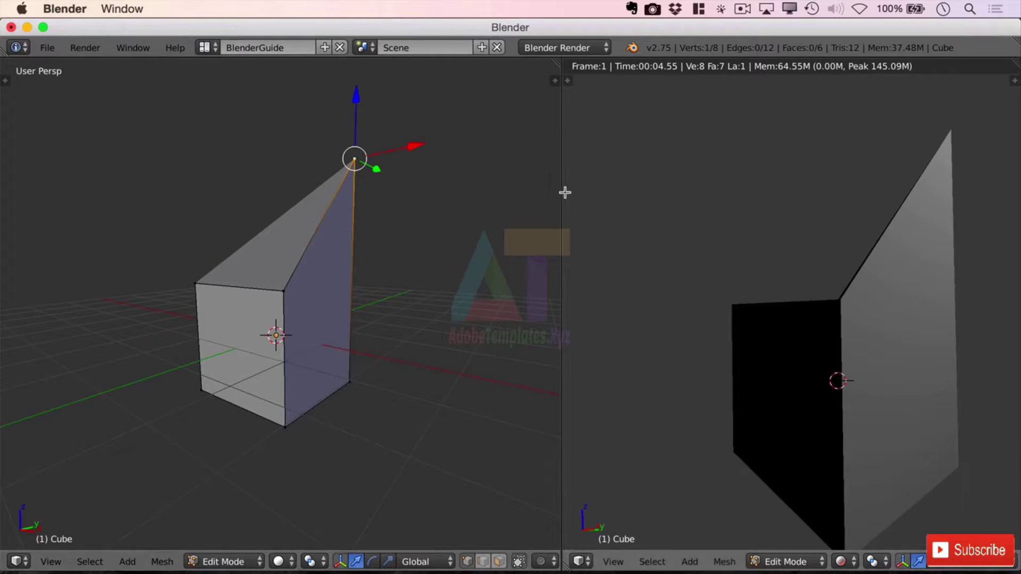
In the N sidebar, enable Mesh Analysis with the Distortion type
{"action": "key", "text": "n"}
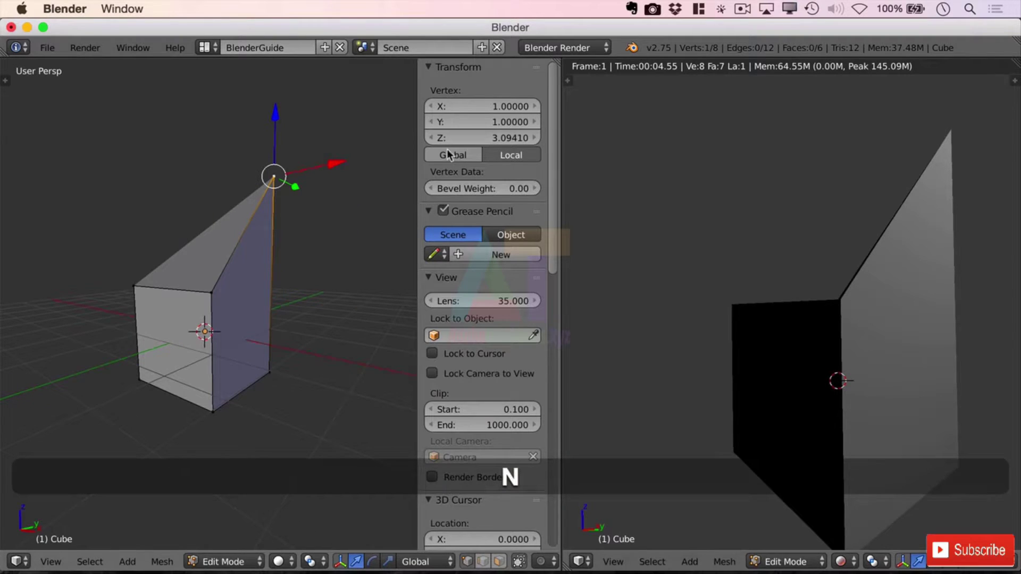
{"action": "scroll", "coordinate": [547, 161], "scroll_direction": "down", "scroll_amount": 1}
{"action": "scroll", "coordinate": [519, 328], "scroll_direction": "down", "scroll_amount": 10}
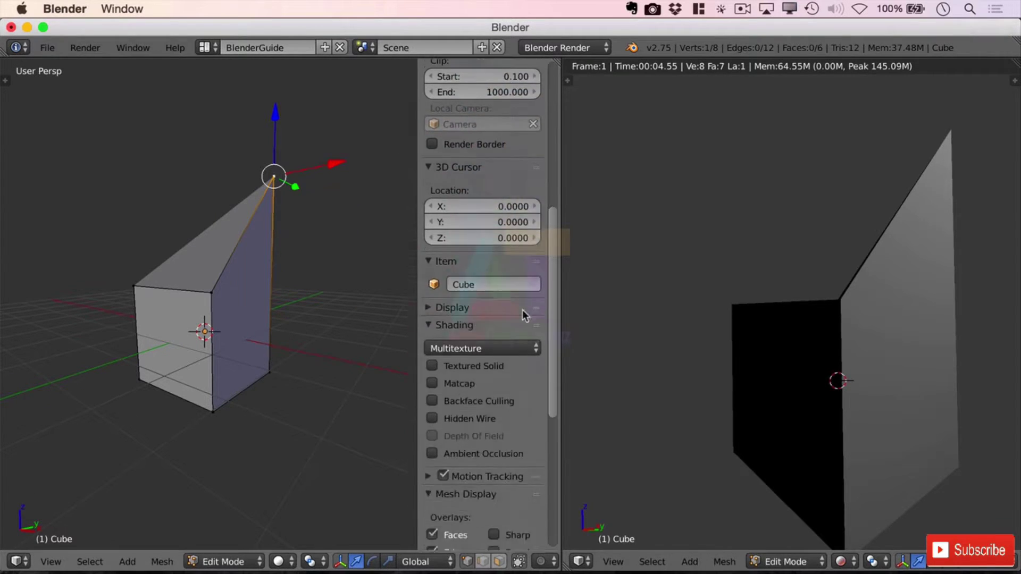
{"action": "scroll", "coordinate": [505, 489], "scroll_direction": "down", "scroll_amount": 7}
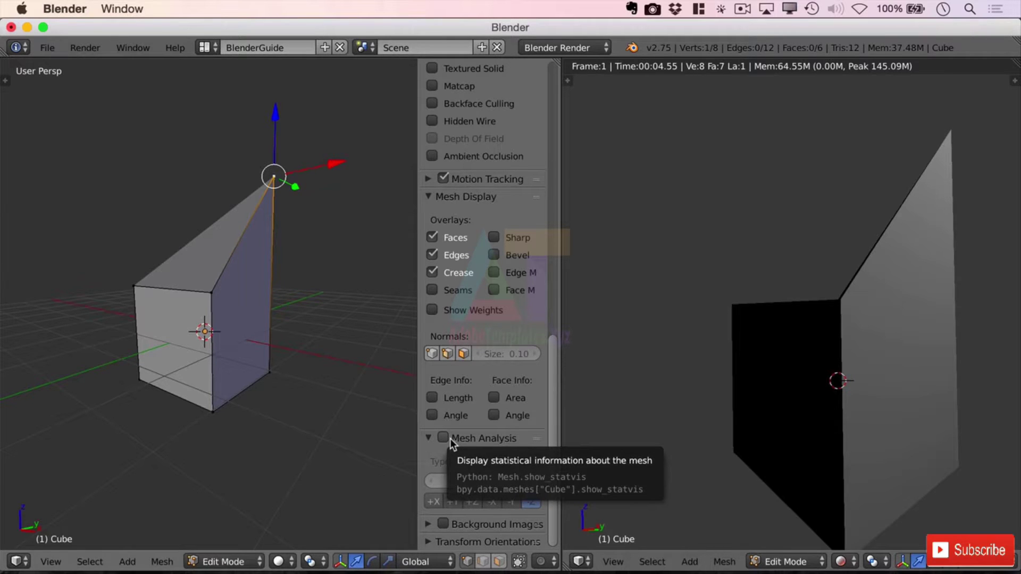
{"action": "left_click", "coordinate": [445, 437]}
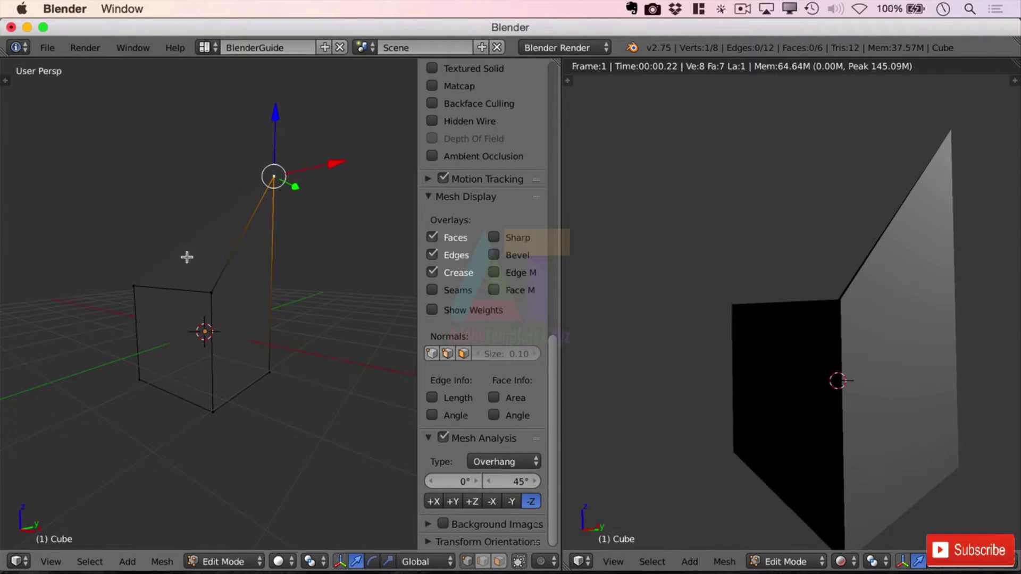
{"action": "mouse_move", "coordinate": [187, 262]}
{"action": "middle_mouse_down"}
{"action": "mouse_move", "coordinate": [243, 277]}
{"action": "mouse_move", "coordinate": [203, 274]}
{"action": "middle_mouse_up"}
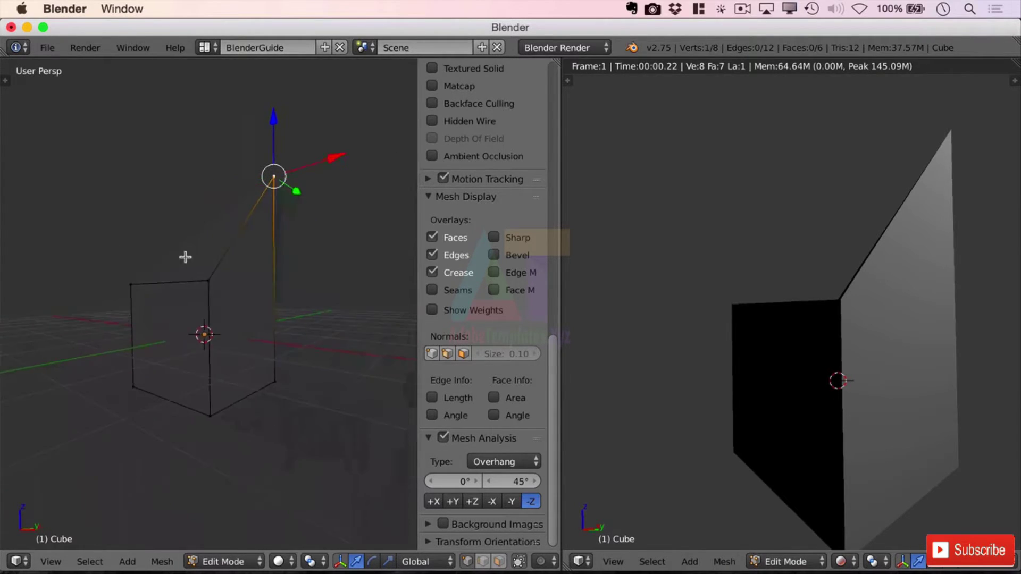
{"action": "left_click", "coordinate": [511, 461]}
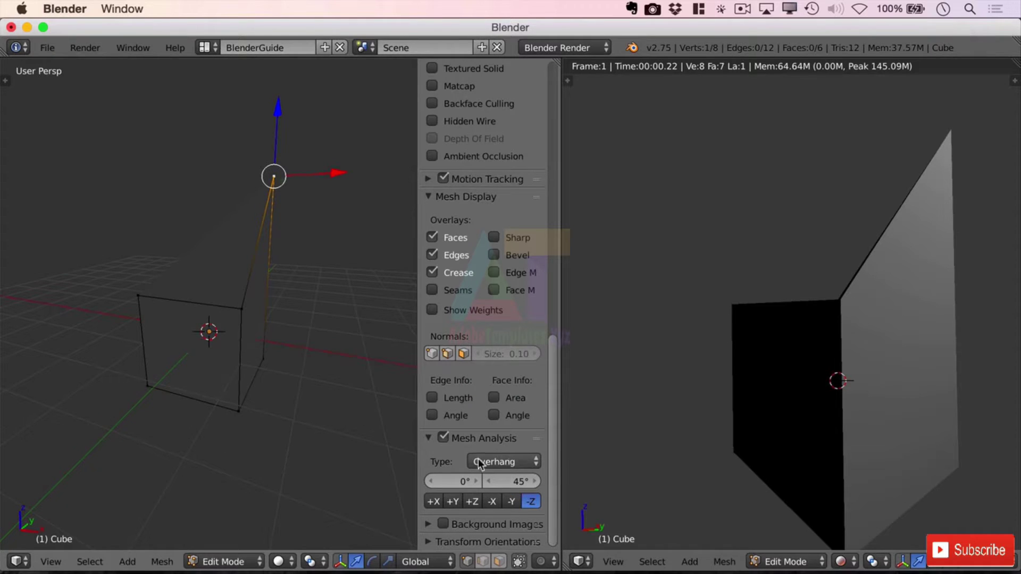
{"action": "left_click", "coordinate": [499, 461]}
{"action": "left_click", "coordinate": [489, 460]}
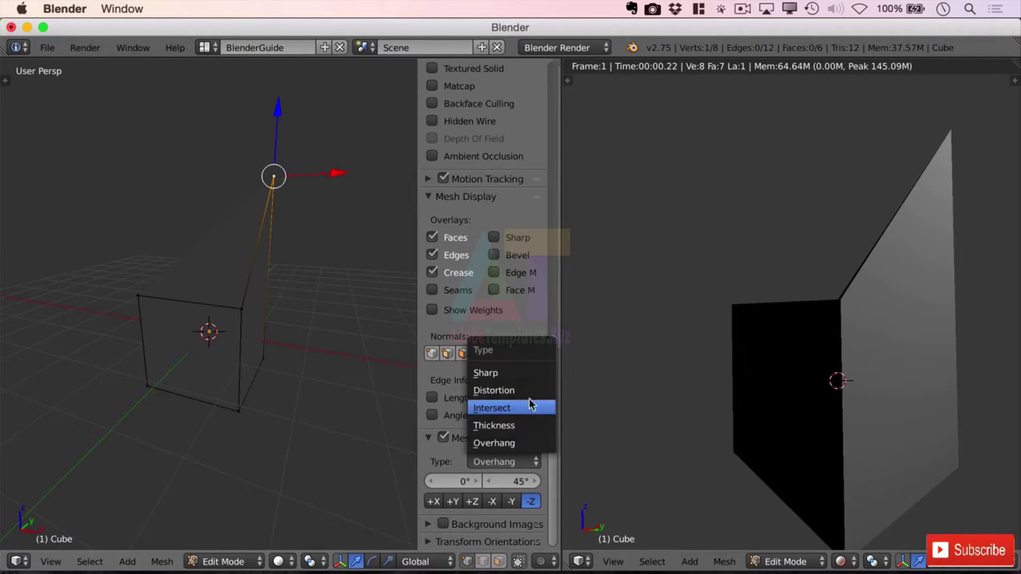
{"action": "left_click", "coordinate": [514, 391]}
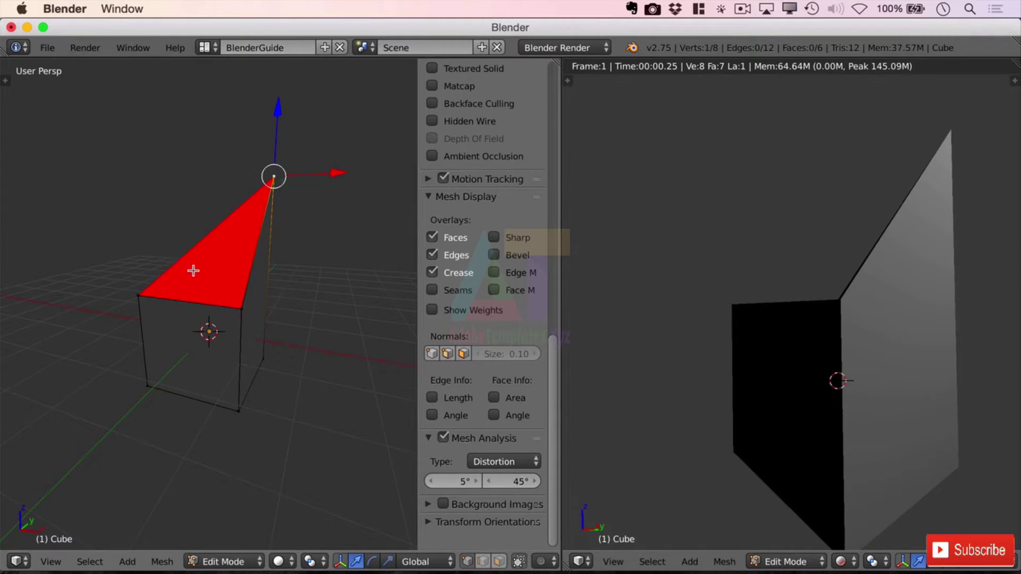
Set the distortion angle range to 1° minimum and 0° maximum
{"action": "middle_click_drag", "start_coordinate": [194, 271], "coordinate": [231, 280]}
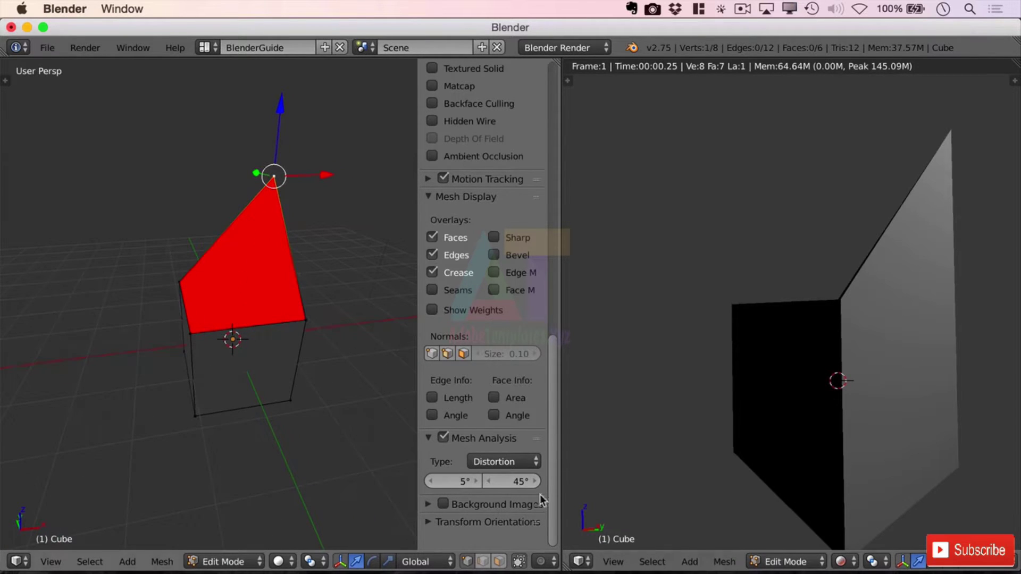
{"action": "left_click", "coordinate": [525, 485]}
{"action": "type", "text": "0"}
{"action": "key", "text": "Return"}
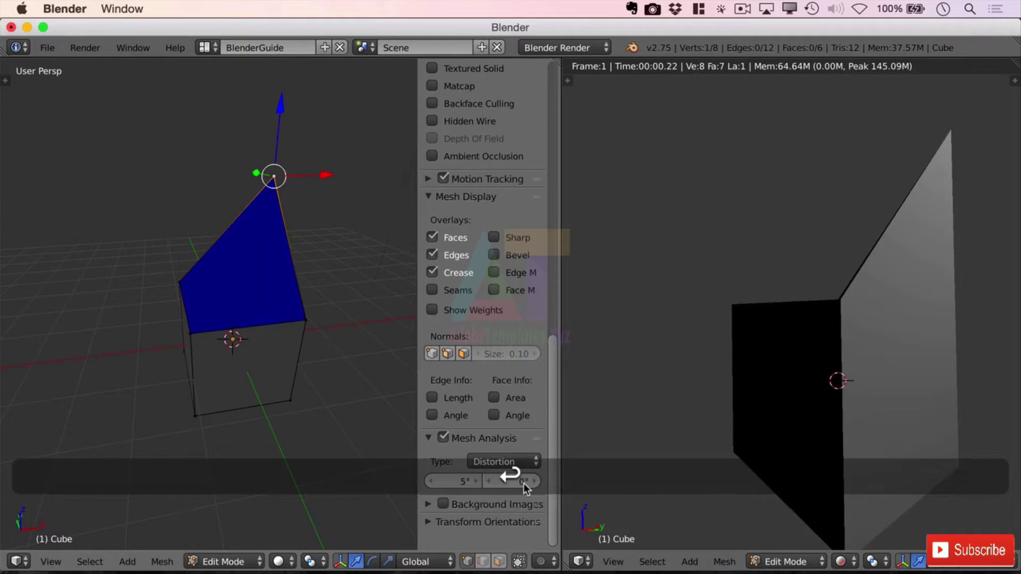
{"action": "left_click", "coordinate": [463, 482]}
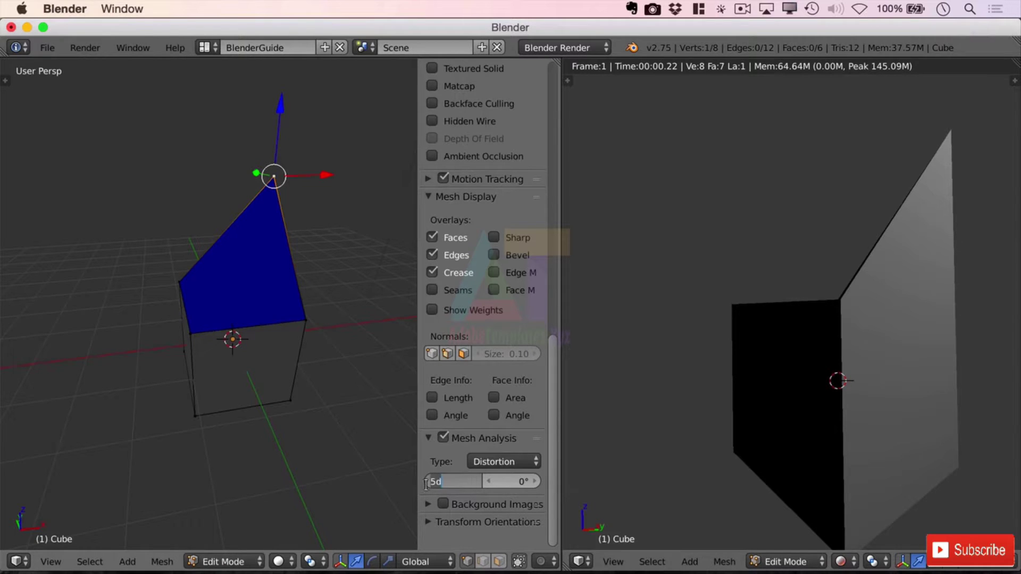
{"action": "type", "text": "5d"}
{"action": "key", "text": "Return"}
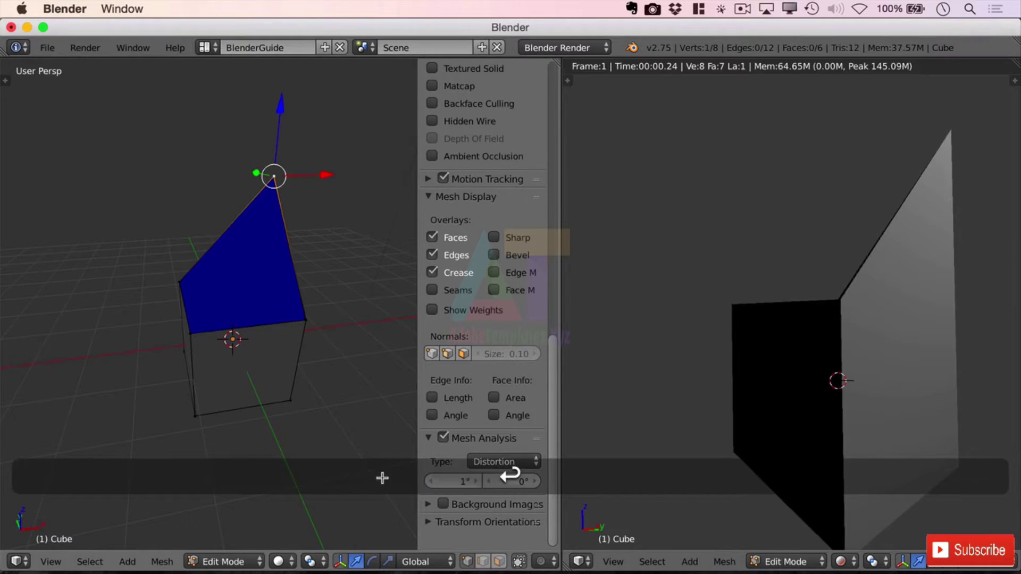
Lower the raised corner vertex and set its Z coordinate to 1
{"action": "left_click_drag", "start_coordinate": [281, 107], "coordinate": [276, 208]}
{"action": "scroll", "coordinate": [890, 281], "scroll_direction": "up", "scroll_amount": 2}
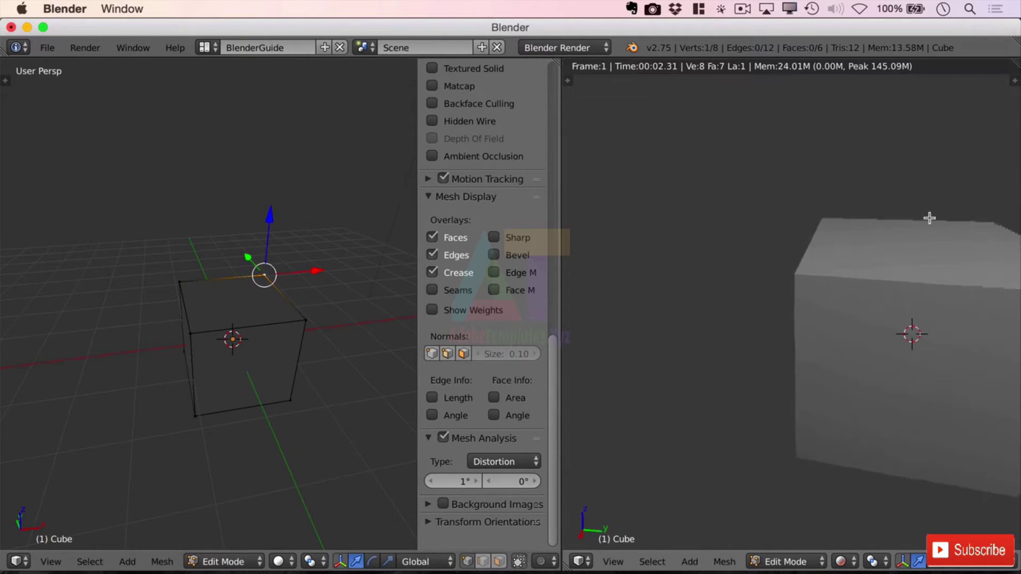
{"action": "mouse_move", "coordinate": [926, 240]}
{"action": "middle_mouse_down"}
{"action": "mouse_move", "coordinate": [724, 291]}
{"action": "mouse_move", "coordinate": [854, 264]}
{"action": "mouse_move", "coordinate": [734, 338]}
{"action": "mouse_move", "coordinate": [820, 316]}
{"action": "mouse_move", "coordinate": [786, 336]}
{"action": "middle_mouse_up"}
{"action": "right_click", "coordinate": [239, 302]}
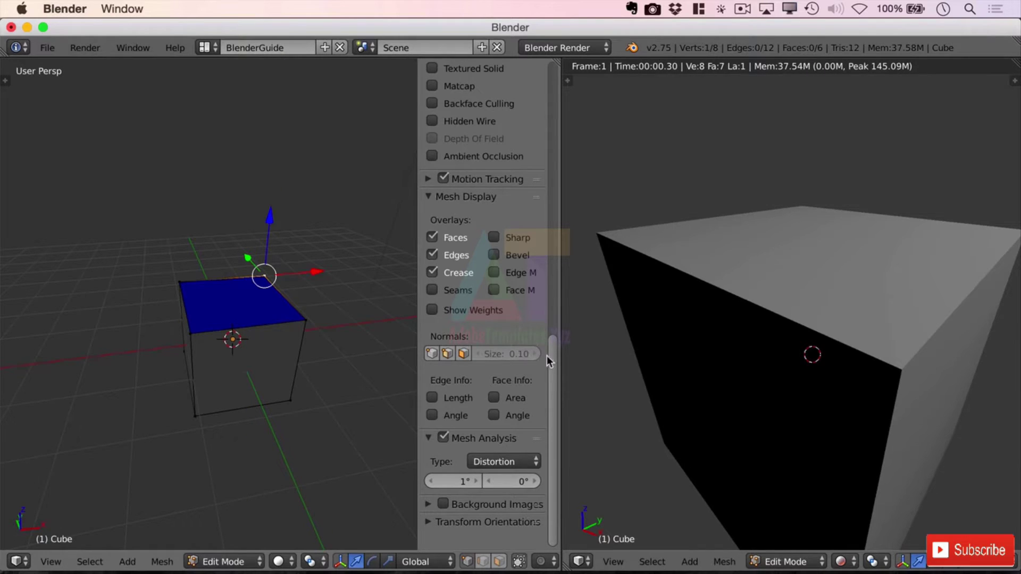
{"action": "left_click_drag", "start_coordinate": [547, 357], "coordinate": [567, 74]}
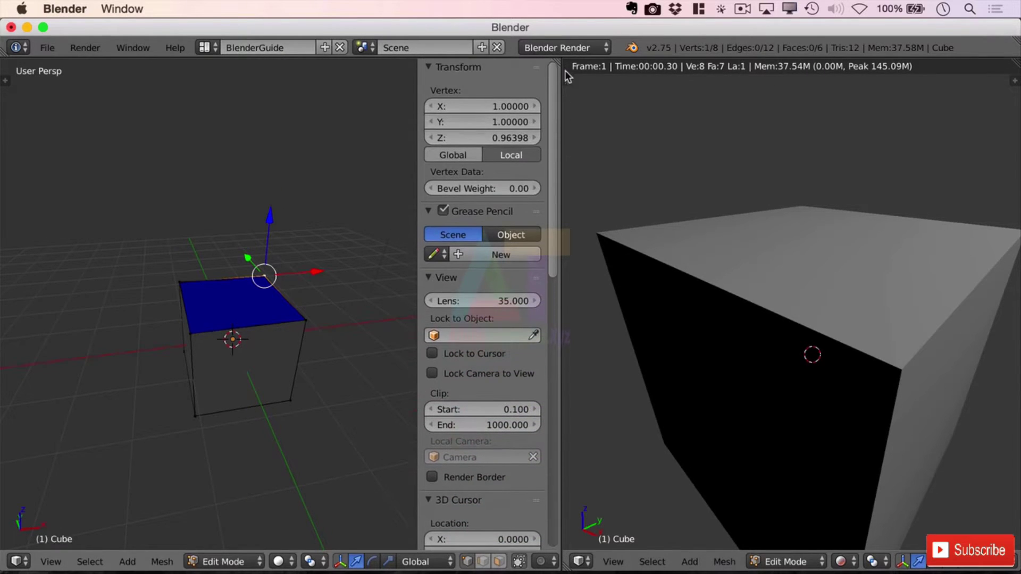
{"action": "left_click", "coordinate": [508, 140]}
{"action": "type", "text": "1"}
{"action": "key", "text": "Return"}
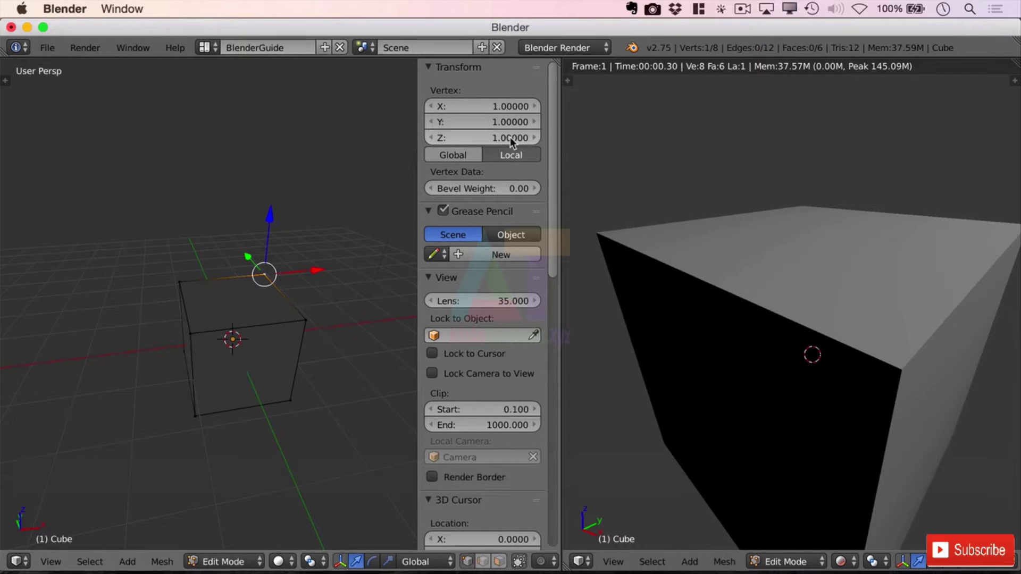
{"action": "left_click_drag", "start_coordinate": [553, 211], "coordinate": [540, 509]}
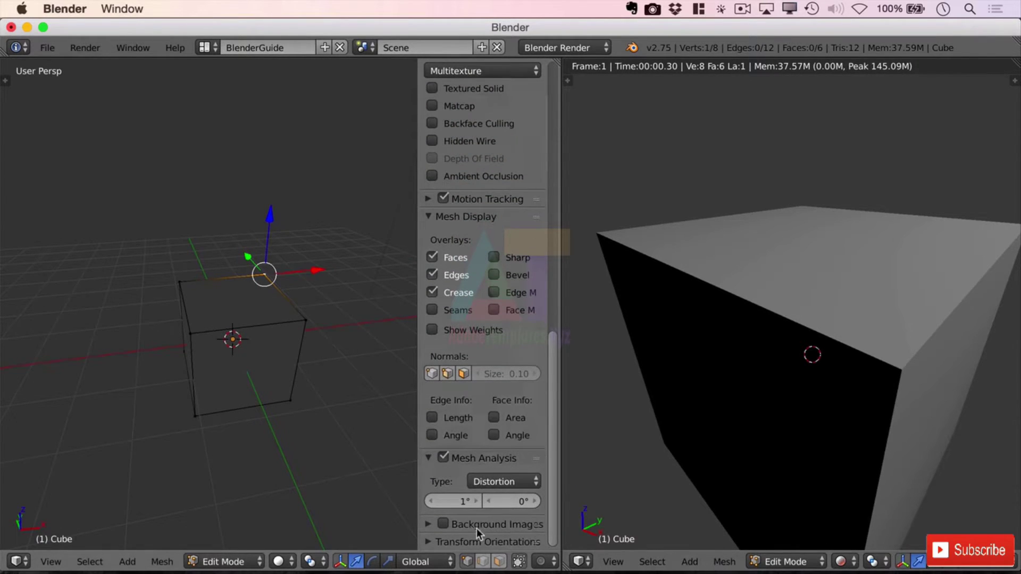
Set the distortion minimum to 0.001° and nudge the top corner slightly upward
{"action": "left_click", "coordinate": [469, 500]}
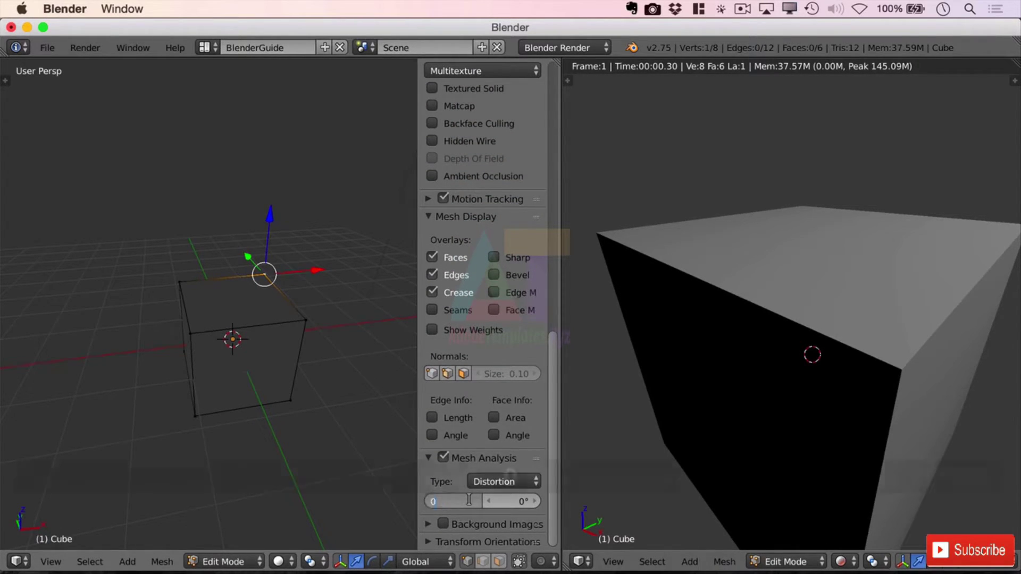
{"action": "type", "text": "0.001"}
{"action": "key", "text": "Return"}
{"action": "left_click_drag", "start_coordinate": [267, 217], "coordinate": [275, 213]}
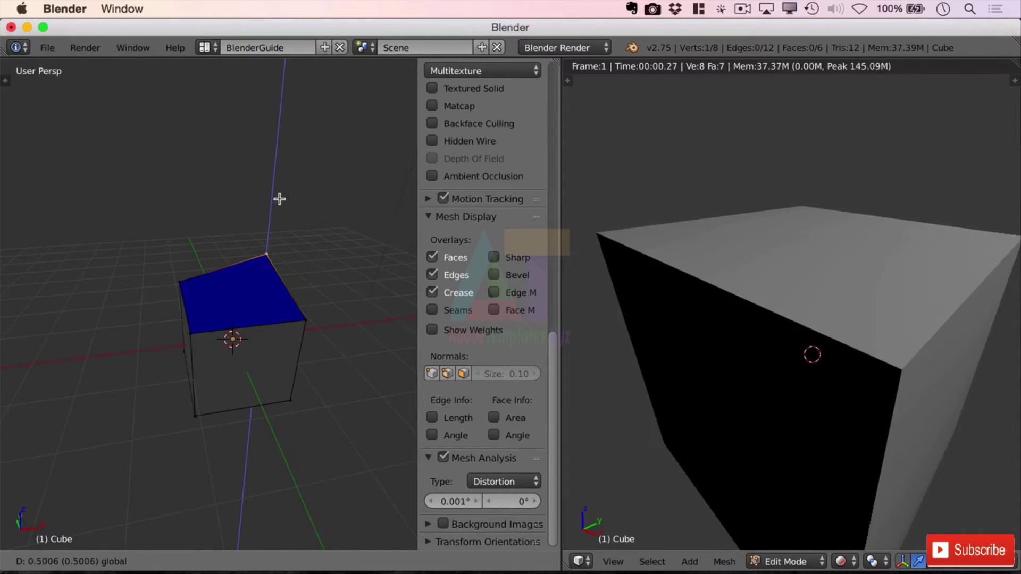
{"action": "left_click", "coordinate": [274, 213]}
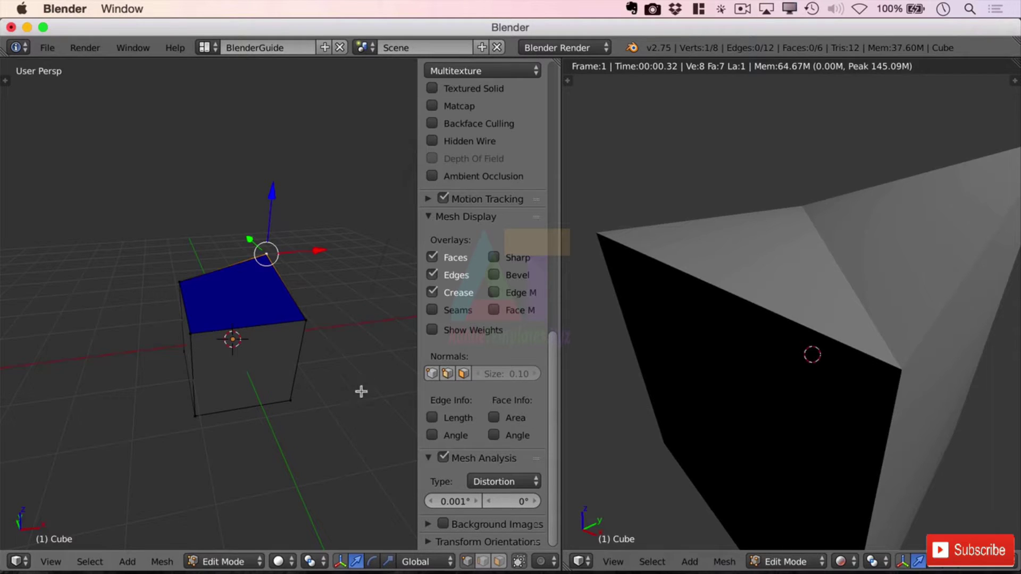
In face select mode, scale the cube's top face to zero along its local Z
{"action": "left_click", "coordinate": [498, 562]}
{"action": "right_click", "coordinate": [247, 300]}
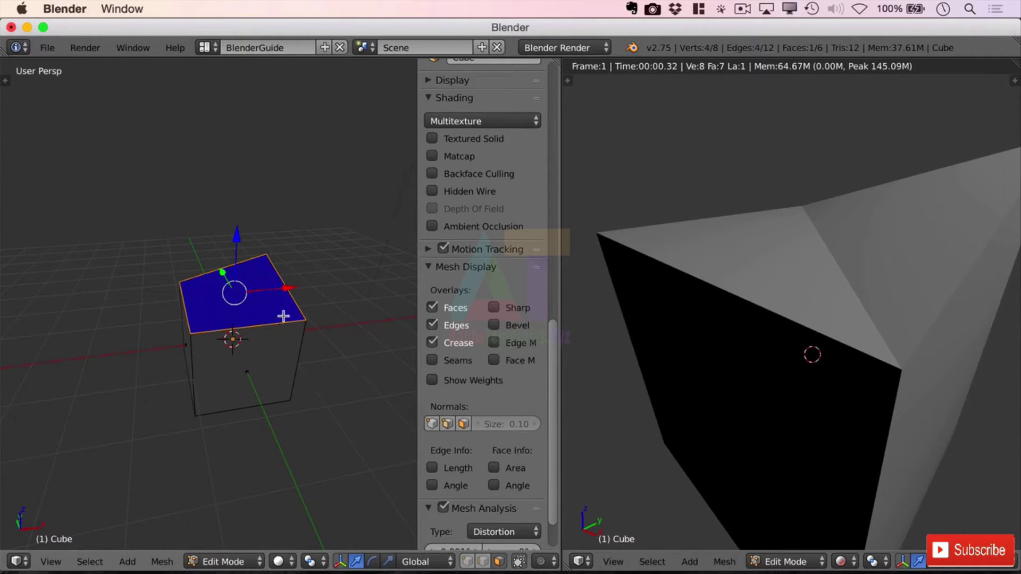
{"action": "key", "text": "s"}
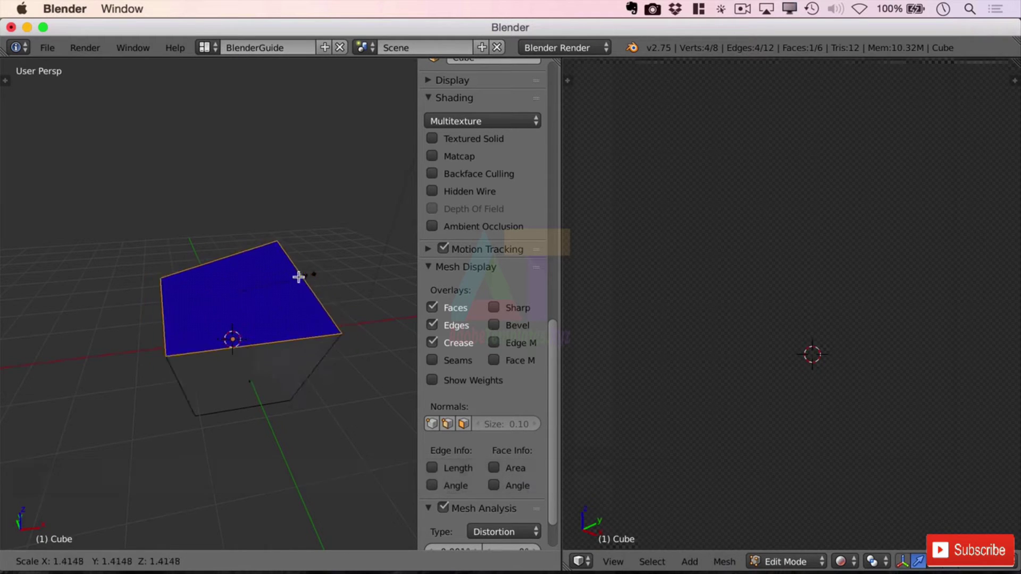
{"action": "key", "text": "z"}
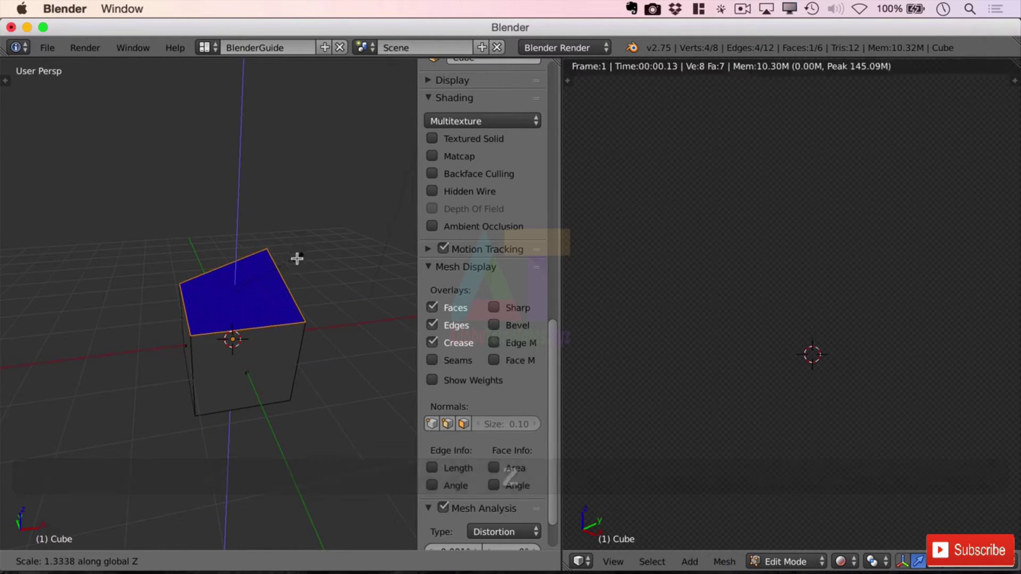
{"action": "key", "text": "z"}
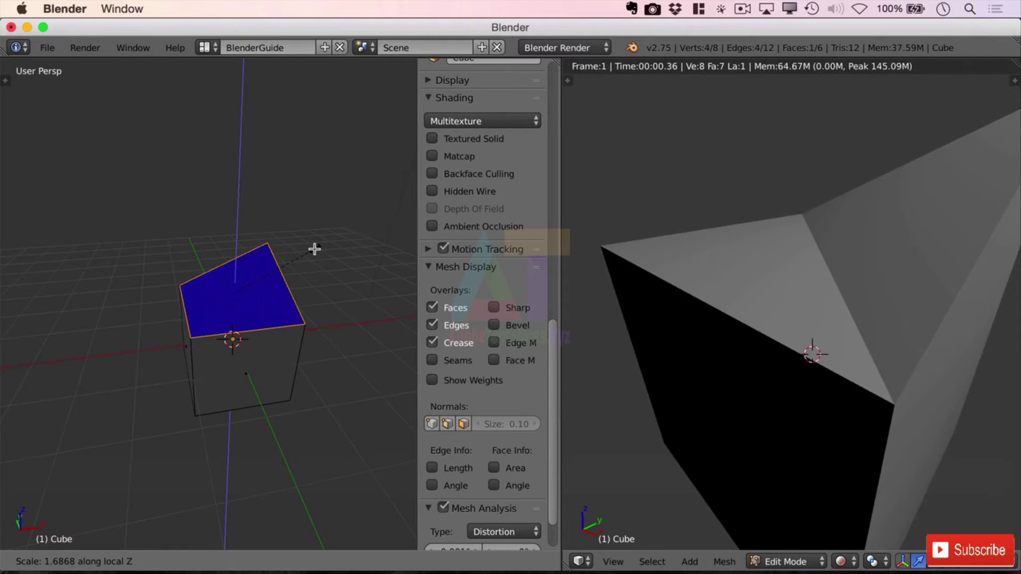
{"action": "key", "text": "0"}
{"action": "type", "text": "[0|] = 0"}
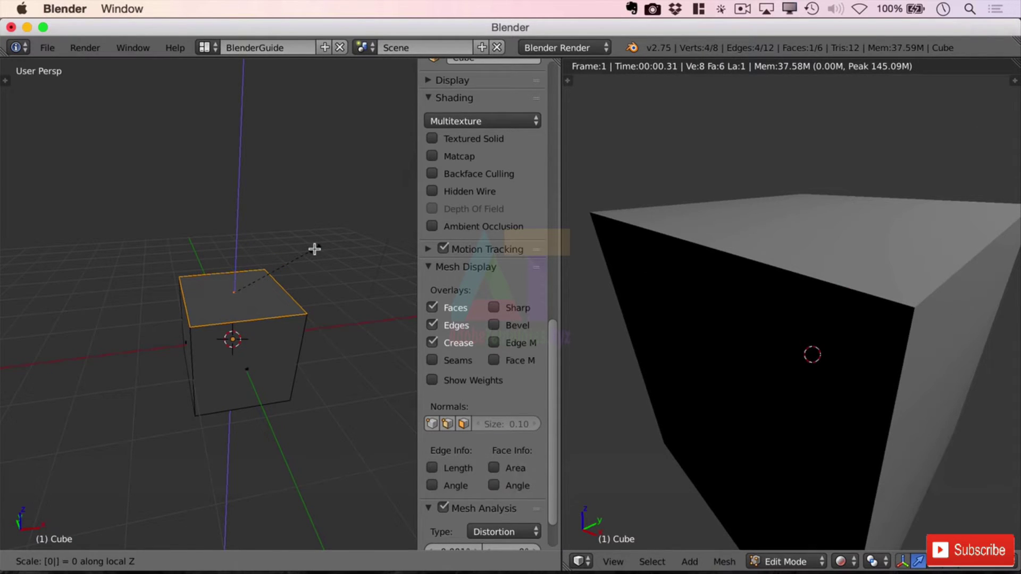
{"action": "key", "text": "Return"}
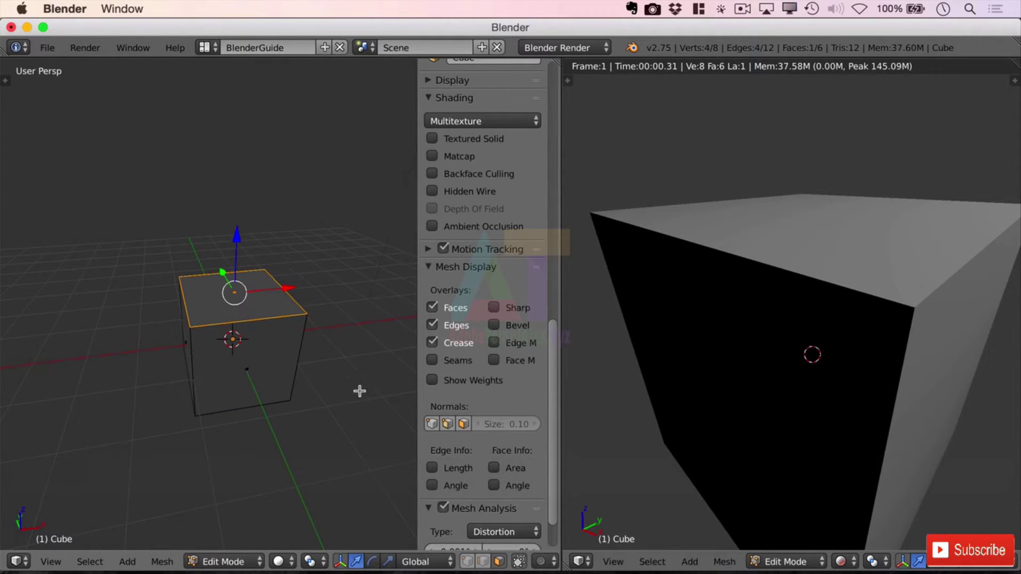
Select a corner vertex and lift it to warp the top face
{"action": "right_click", "coordinate": [308, 314]}
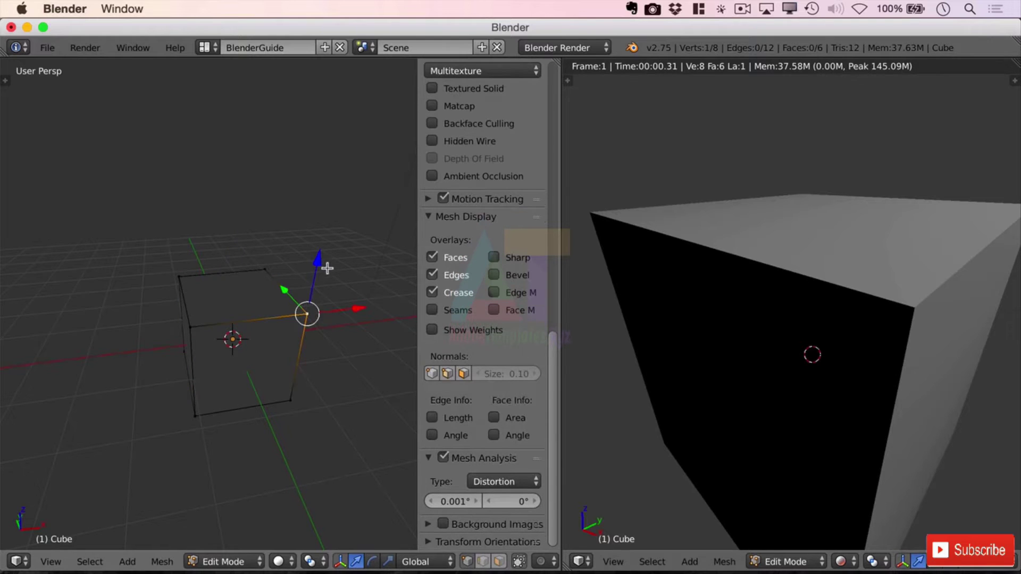
{"action": "left_click_drag", "start_coordinate": [326, 268], "coordinate": [326, 229]}
{"action": "middle_click_drag", "start_coordinate": [341, 365], "coordinate": [213, 320]}
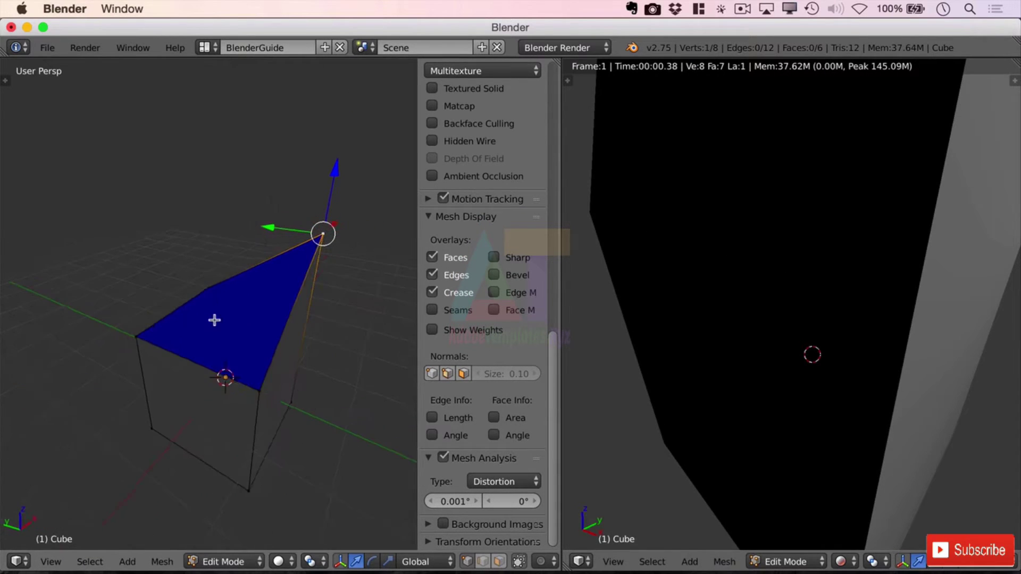
Flatten the top face by scaling it to zero along its local Z axis
{"action": "left_click", "coordinate": [499, 562]}
{"action": "right_click", "coordinate": [224, 307]}
{"action": "key", "text": "s"}
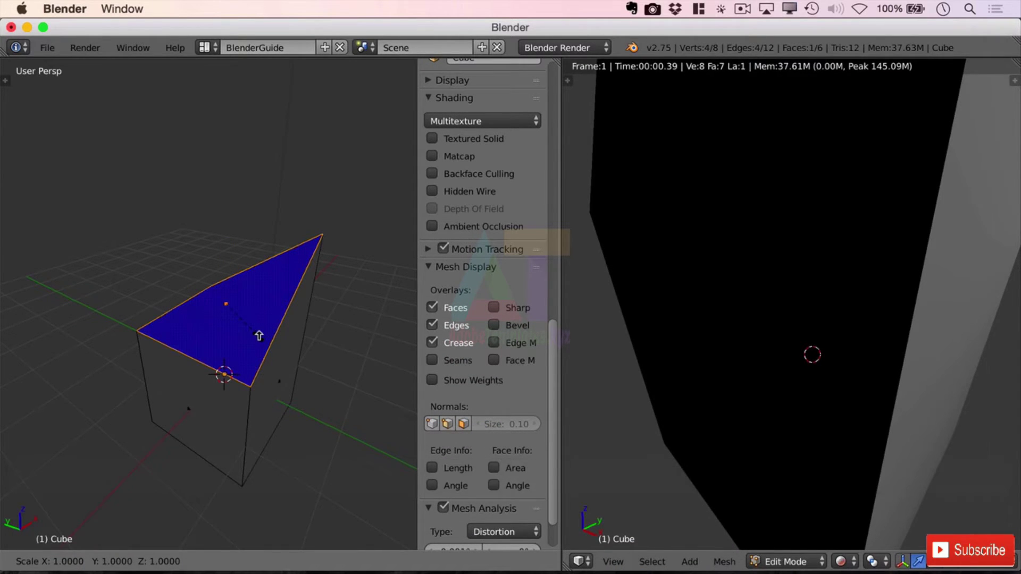
{"action": "key", "text": "z"}
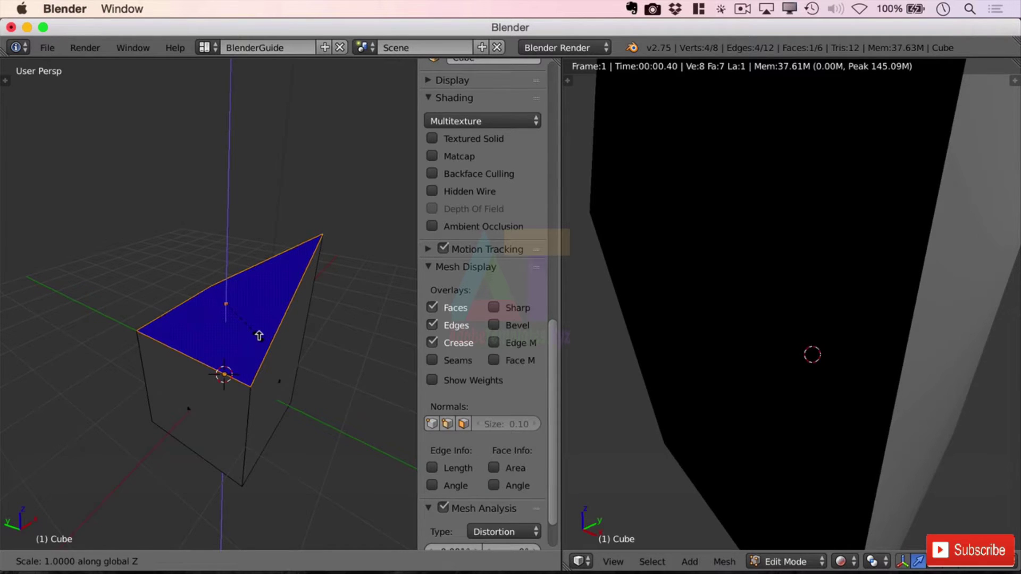
{"action": "key", "text": "z"}
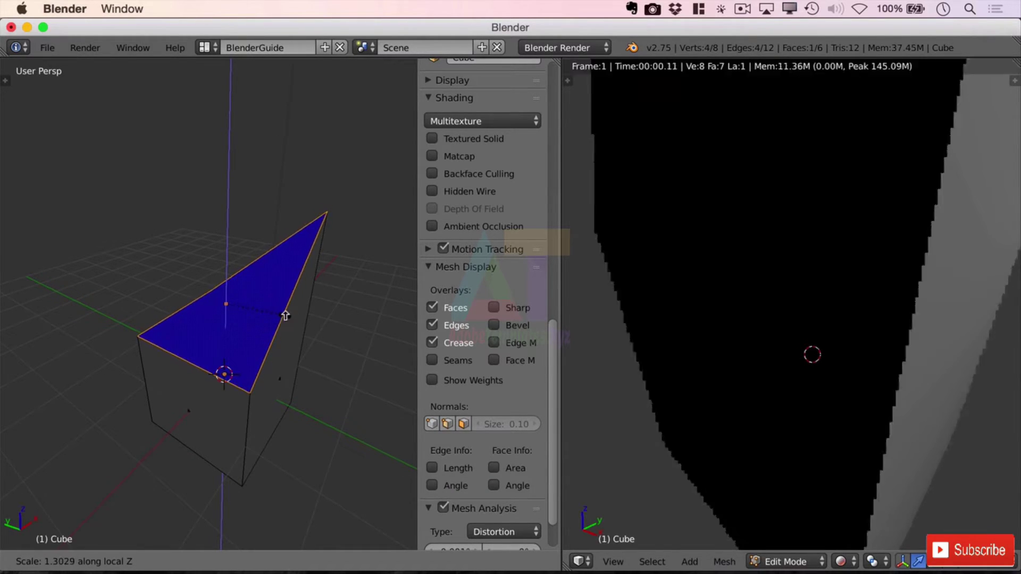
{"action": "key", "text": "0"}
{"action": "type", "text": "[0|] = 0"}
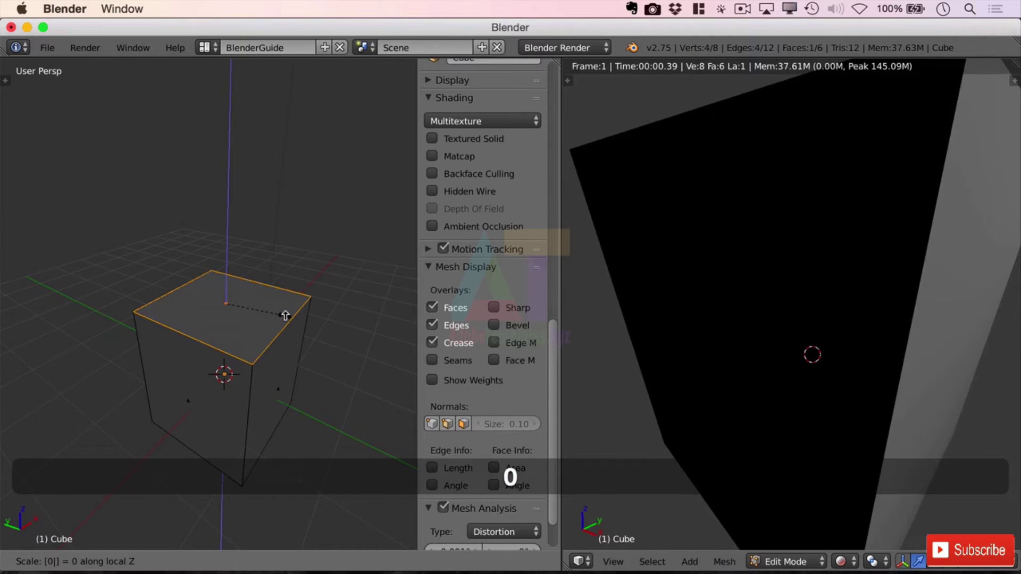
{"action": "key", "text": "Return"}
{"action": "middle_click_drag", "start_coordinate": [179, 371], "coordinate": [341, 183]}
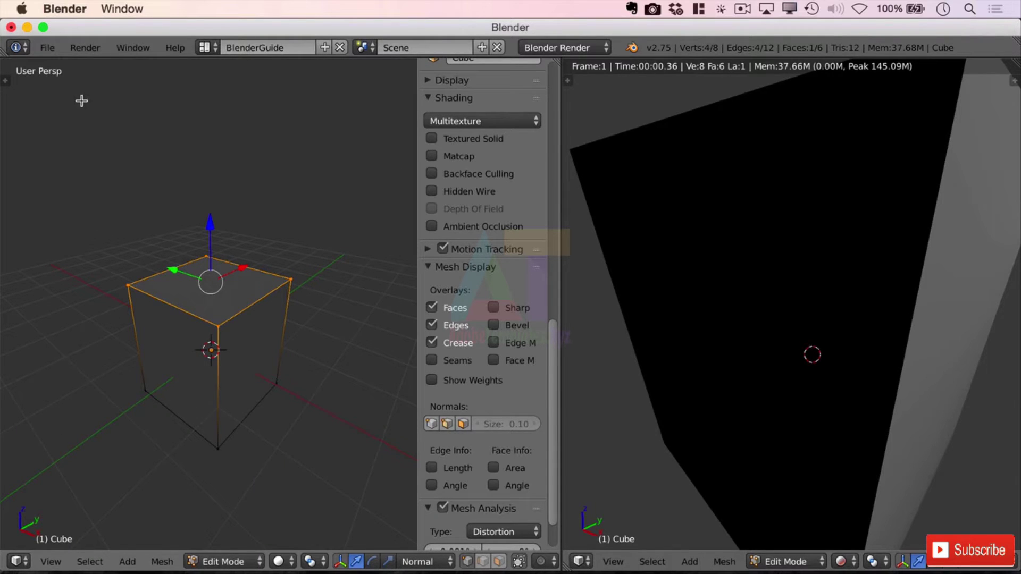
Open LP Queen.blend from the recent files
{"action": "left_click", "coordinate": [53, 48]}
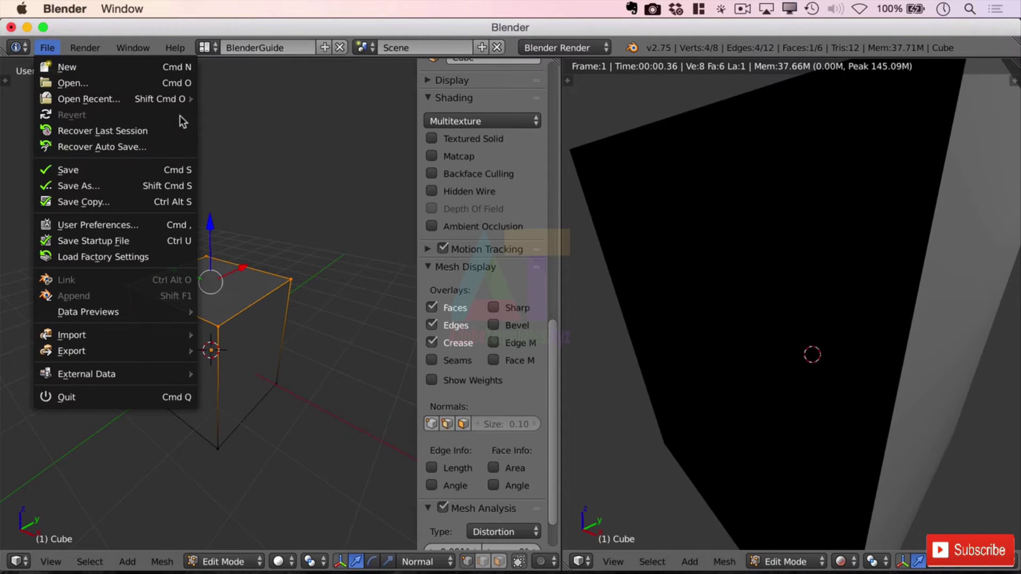
{"action": "mouse_move", "coordinate": [88, 99]}
{"action": "left_click", "coordinate": [243, 99]}
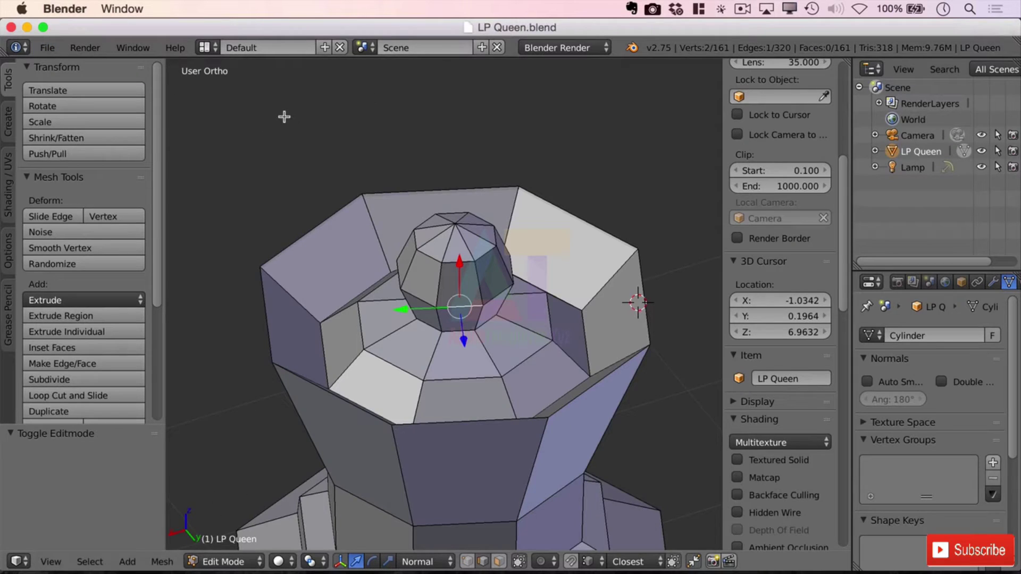
{"action": "scroll", "coordinate": [536, 339], "scroll_direction": "down", "scroll_amount": 2}
{"action": "scroll", "coordinate": [538, 339], "scroll_direction": "up", "scroll_amount": 2}
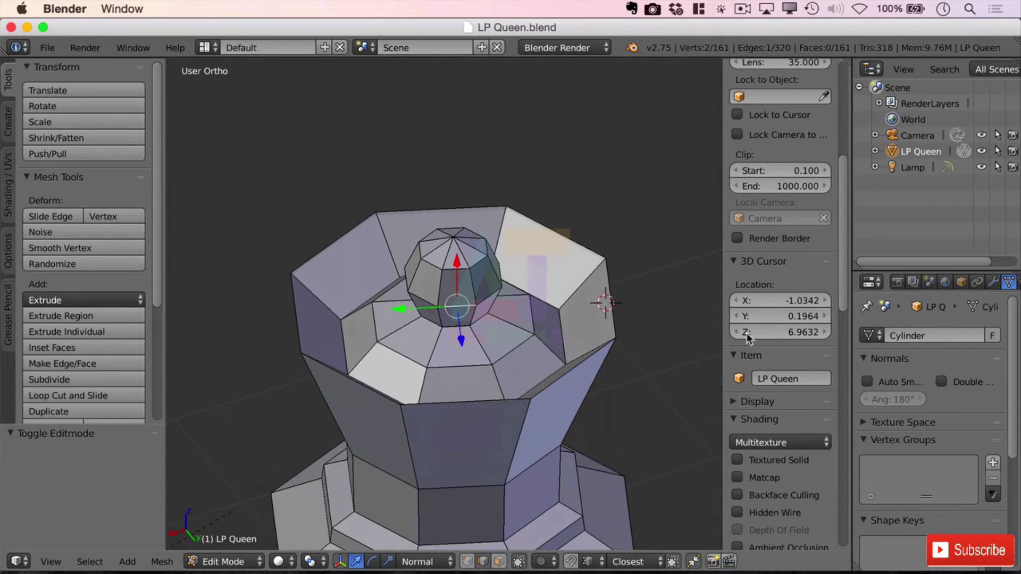
{"action": "scroll", "coordinate": [844, 321], "scroll_direction": "down", "scroll_amount": 3}
{"action": "left_click_drag", "start_coordinate": [844, 321], "coordinate": [859, 536]}
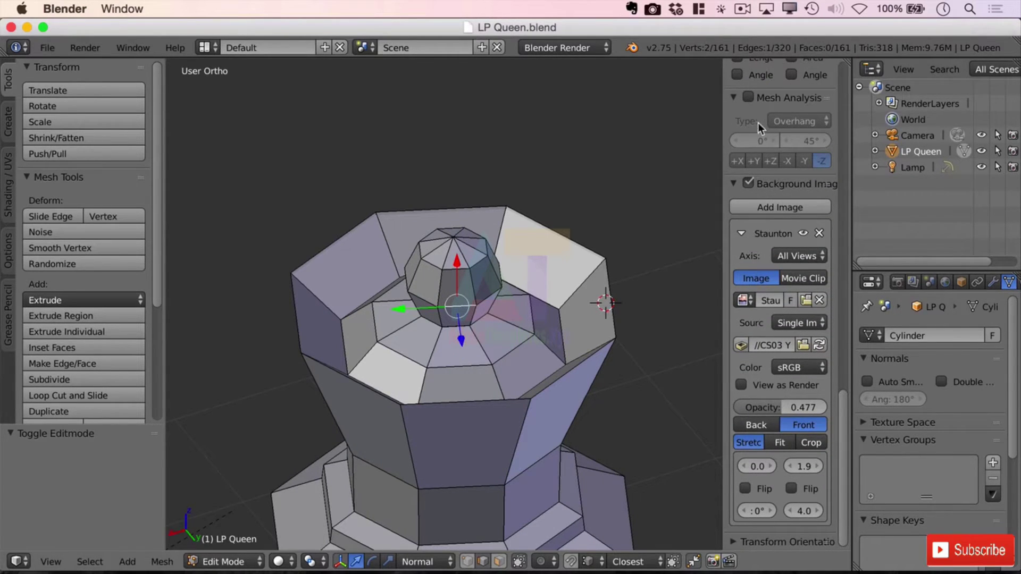
Enable Distortion mesh analysis with a 1° minimum and 10° maximum angle
{"action": "left_click", "coordinate": [750, 98]}
{"action": "left_click", "coordinate": [818, 124]}
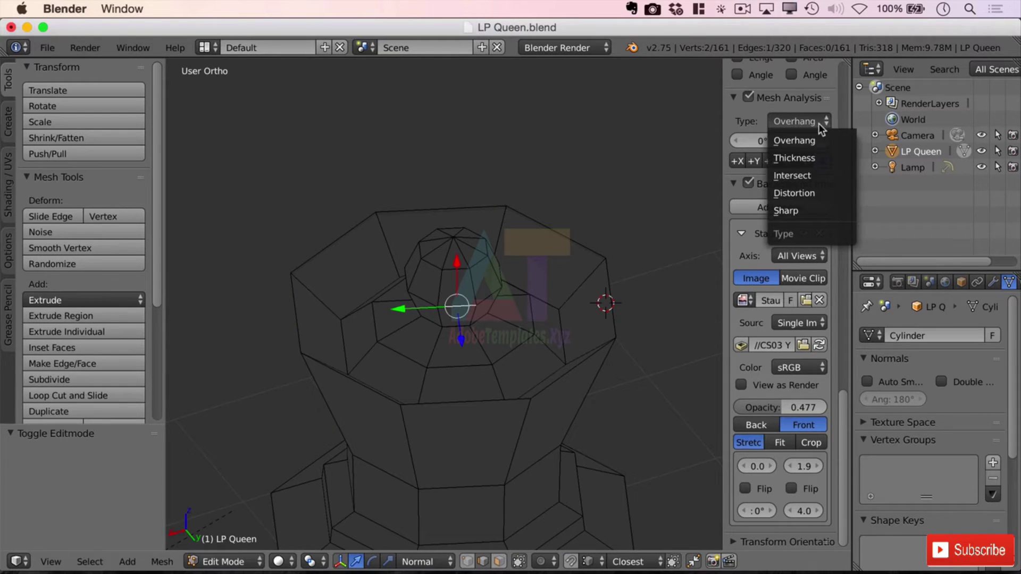
{"action": "left_click", "coordinate": [818, 192]}
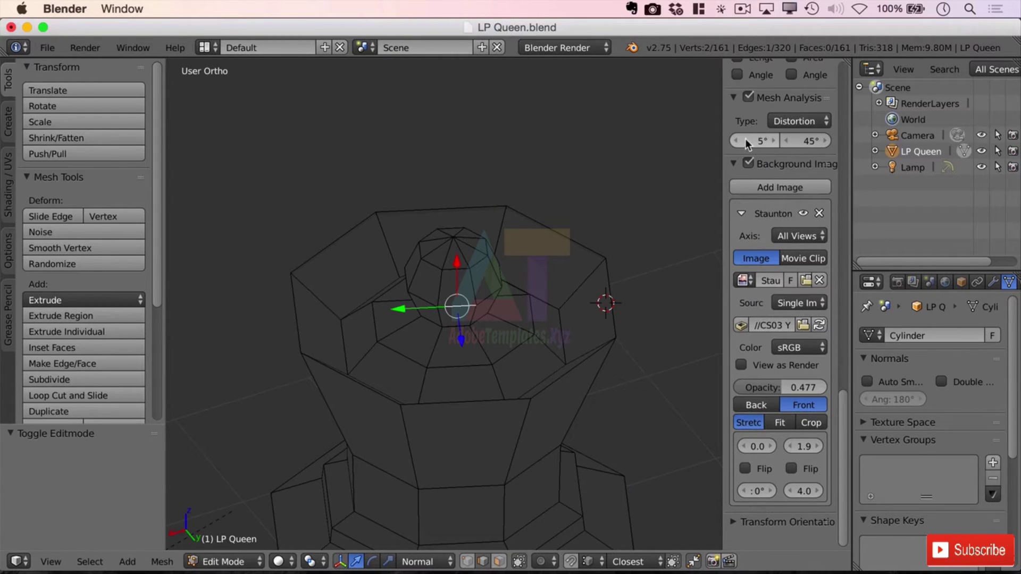
{"action": "left_click", "coordinate": [748, 139]}
{"action": "type", "text": "1"}
{"action": "key", "text": "Return"}
{"action": "left_click", "coordinate": [802, 141]}
{"action": "type", "text": "10"}
{"action": "key", "text": "Return"}
{"action": "scroll", "coordinate": [497, 221], "scroll_direction": "down", "scroll_amount": 5}
{"action": "mouse_move", "coordinate": [498, 221]}
{"action": "middle_mouse_down"}
{"action": "mouse_move", "coordinate": [456, 376]}
{"action": "mouse_move", "coordinate": [563, 411]}
{"action": "mouse_move", "coordinate": [627, 365]}
{"action": "mouse_move", "coordinate": [599, 365]}
{"action": "middle_mouse_up"}
{"action": "scroll", "coordinate": [455, 301], "scroll_direction": "up", "scroll_amount": 5}
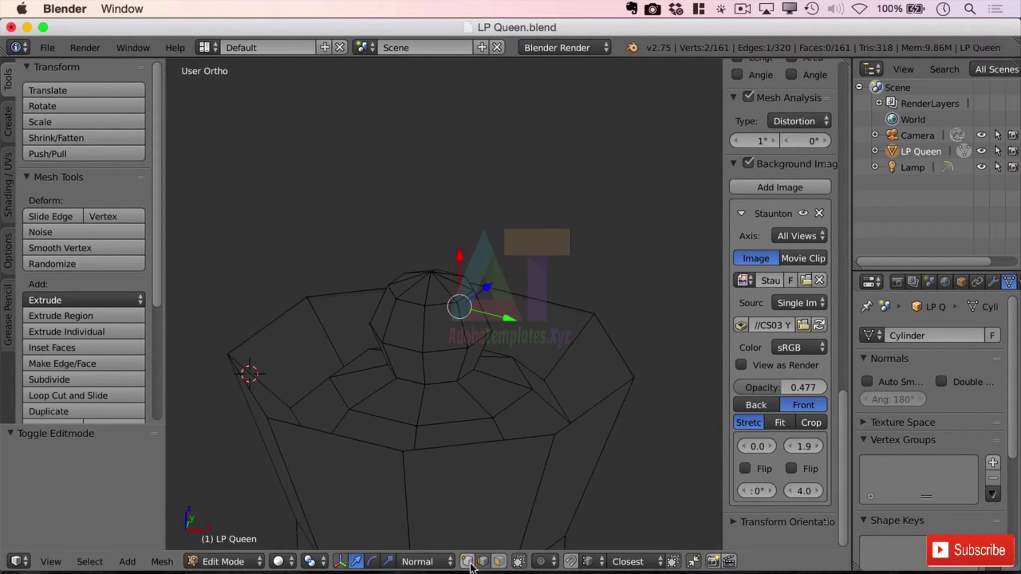
{"action": "right_click", "coordinate": [459, 297]}
{"action": "key", "text": "g"}
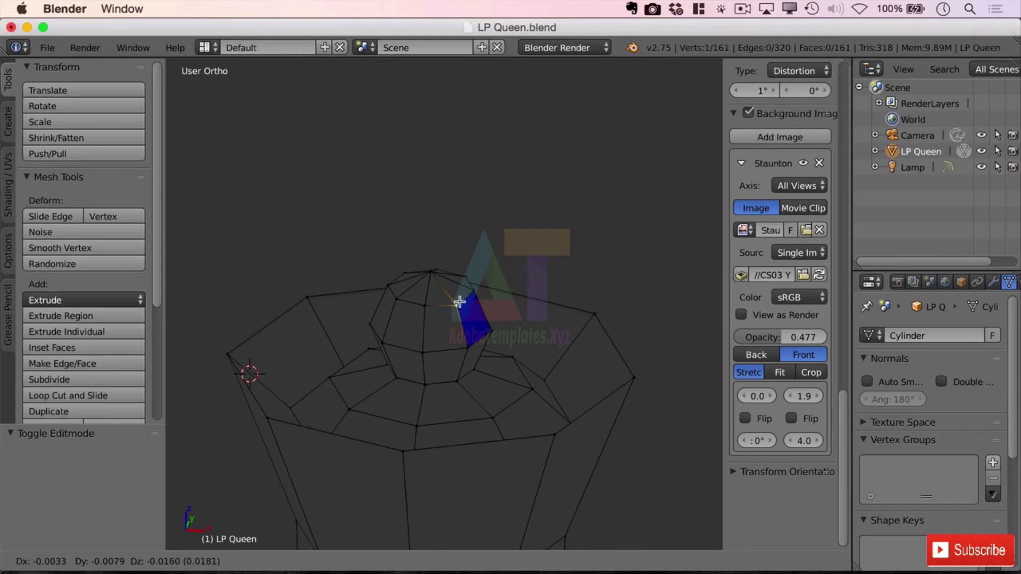
{"action": "right_click", "coordinate": [485, 291]}
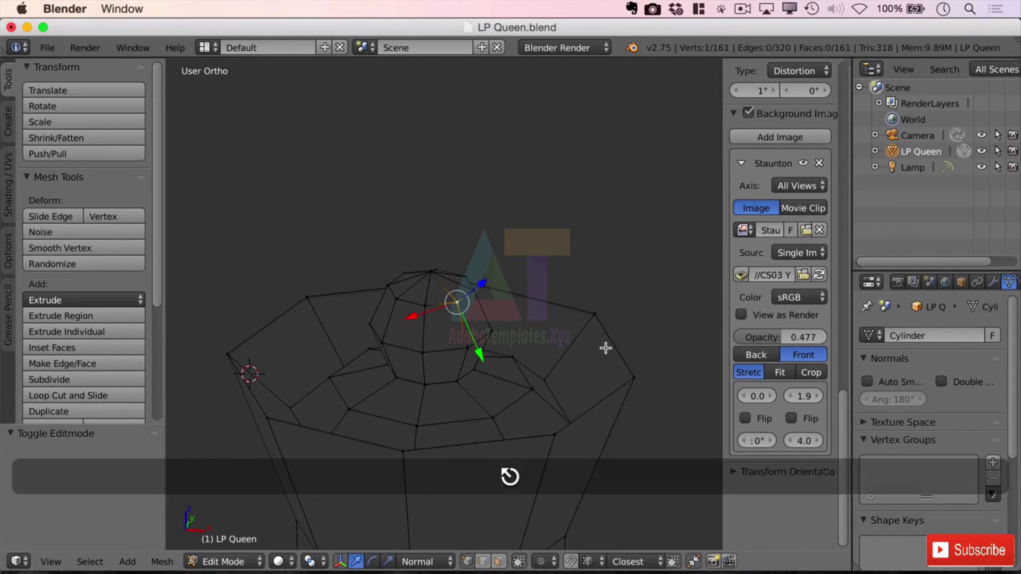
{"action": "scroll", "coordinate": [604, 347], "scroll_direction": "up", "scroll_amount": 1}
{"action": "scroll", "coordinate": [604, 348], "scroll_direction": "down", "scroll_amount": 2}
{"action": "scroll", "coordinate": [613, 354], "scroll_direction": "down", "scroll_amount": 1}
{"action": "mouse_move", "coordinate": [613, 359]}
{"action": "middle_mouse_down"}
{"action": "mouse_move", "coordinate": [653, 392]}
{"action": "mouse_move", "coordinate": [586, 383]}
{"action": "middle_mouse_up"}
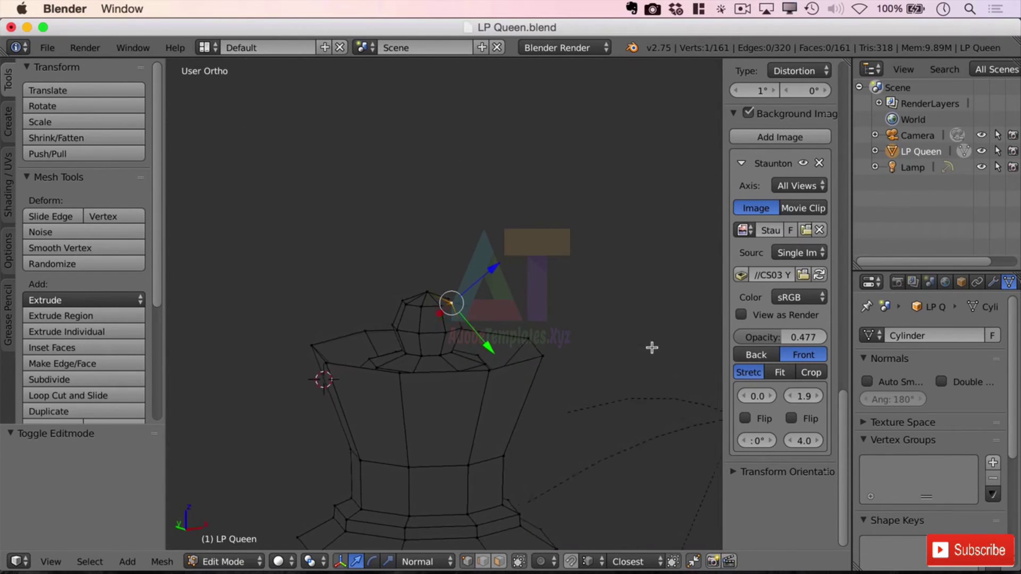
{"action": "scroll", "coordinate": [495, 297], "scroll_direction": "up", "scroll_amount": 1}
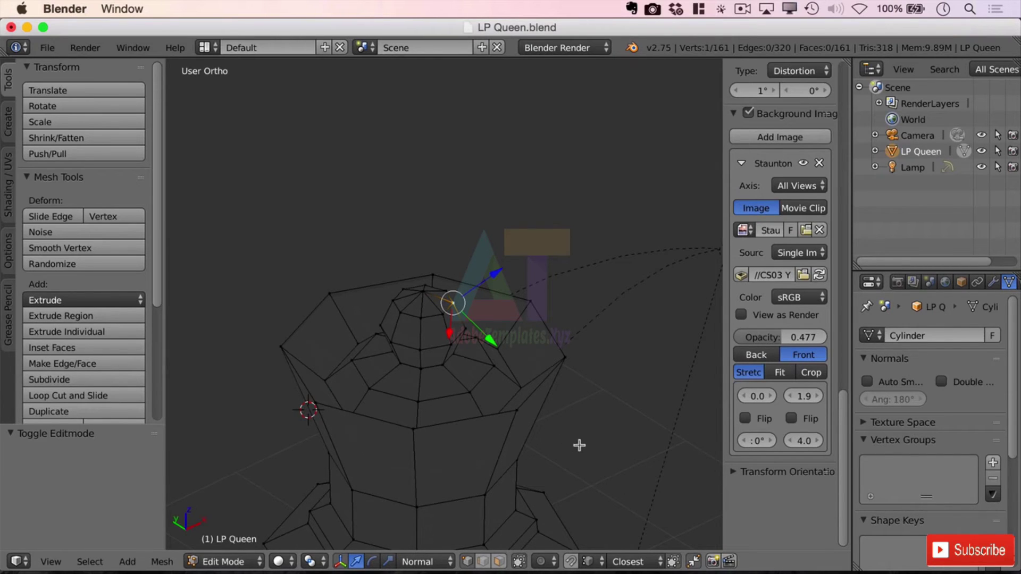
{"action": "mouse_move", "coordinate": [611, 462]}
{"action": "middle_mouse_down"}
{"action": "mouse_move", "coordinate": [540, 458]}
{"action": "mouse_move", "coordinate": [605, 479]}
{"action": "mouse_move", "coordinate": [589, 463]}
{"action": "mouse_move", "coordinate": [611, 458]}
{"action": "mouse_move", "coordinate": [617, 420]}
{"action": "middle_mouse_up"}
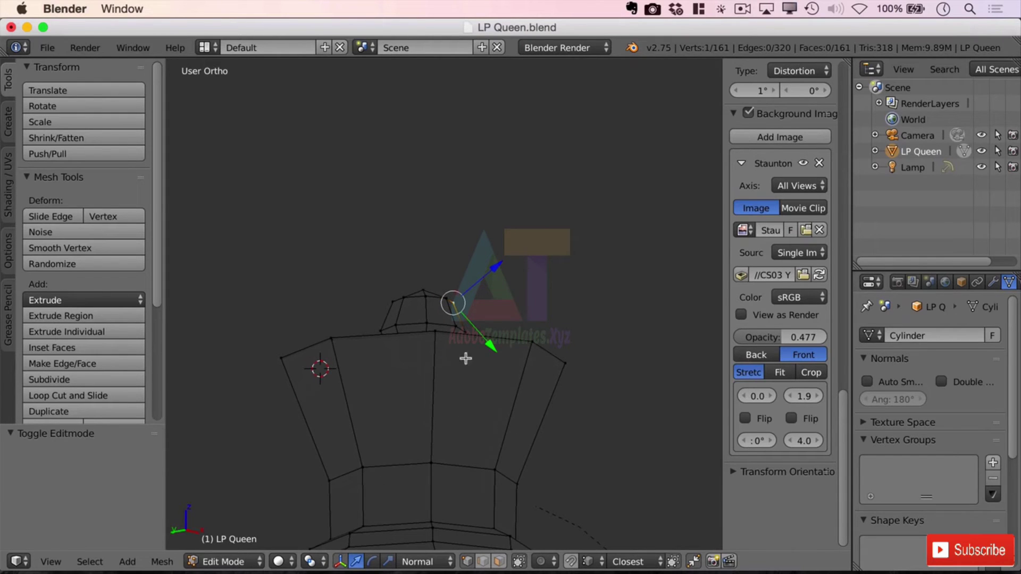
{"action": "mouse_move", "coordinate": [485, 399]}
{"action": "middle_mouse_down"}
{"action": "mouse_move", "coordinate": [495, 451]}
{"action": "mouse_move", "coordinate": [466, 444]}
{"action": "middle_mouse_up"}
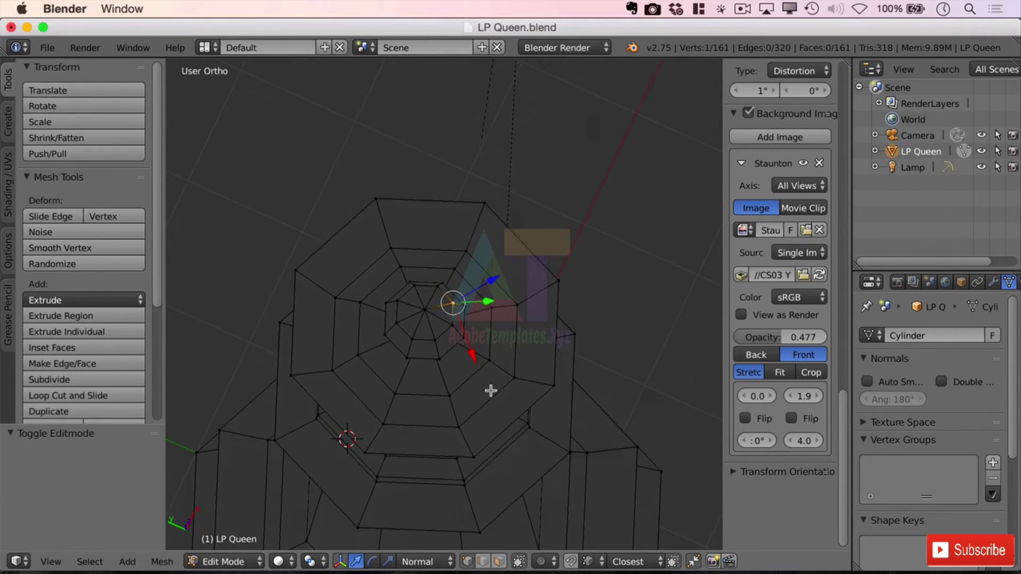
{"action": "mouse_move", "coordinate": [563, 444]}
{"action": "middle_mouse_down"}
{"action": "mouse_move", "coordinate": [561, 412]}
{"action": "mouse_move", "coordinate": [543, 390]}
{"action": "mouse_move", "coordinate": [467, 397]}
{"action": "mouse_move", "coordinate": [502, 410]}
{"action": "mouse_move", "coordinate": [507, 397]}
{"action": "mouse_move", "coordinate": [518, 434]}
{"action": "middle_mouse_up"}
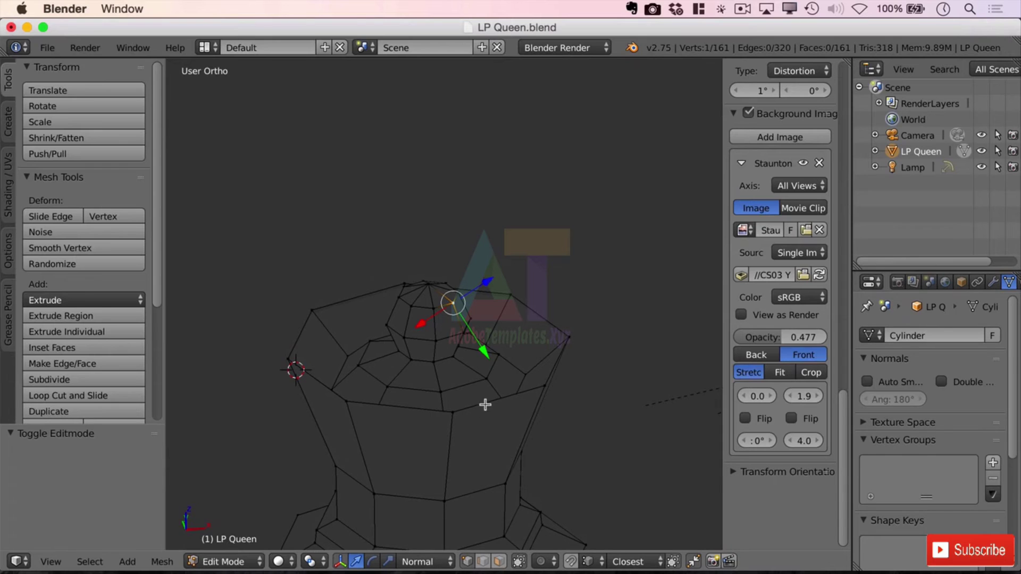
{"action": "mouse_move", "coordinate": [487, 424]}
{"action": "middle_mouse_down"}
{"action": "mouse_move", "coordinate": [500, 432]}
{"action": "mouse_move", "coordinate": [495, 470]}
{"action": "middle_mouse_up"}
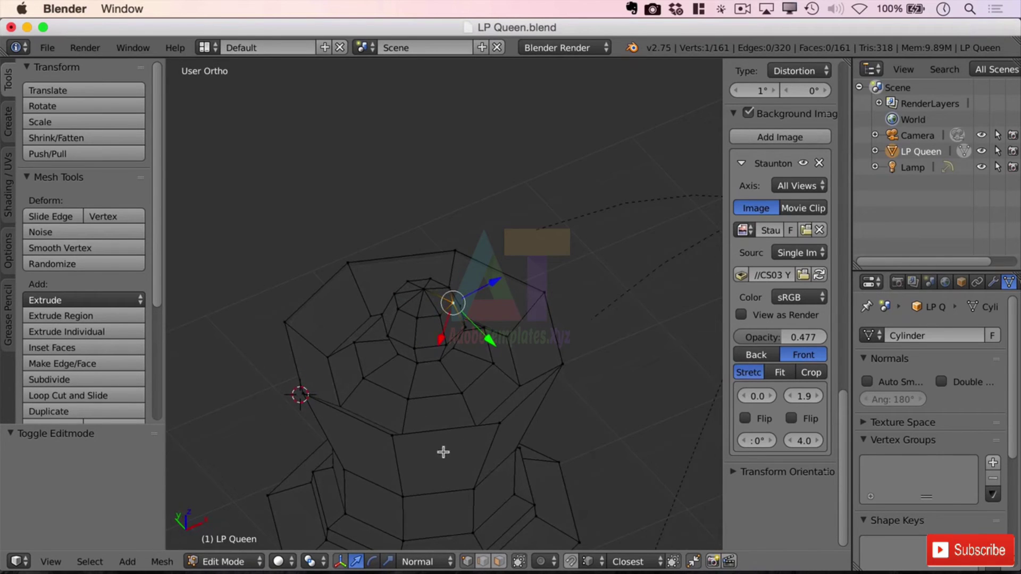
{"action": "mouse_move", "coordinate": [444, 450]}
{"action": "middle_mouse_down"}
{"action": "mouse_move", "coordinate": [458, 463]}
{"action": "mouse_move", "coordinate": [417, 452]}
{"action": "middle_mouse_up"}
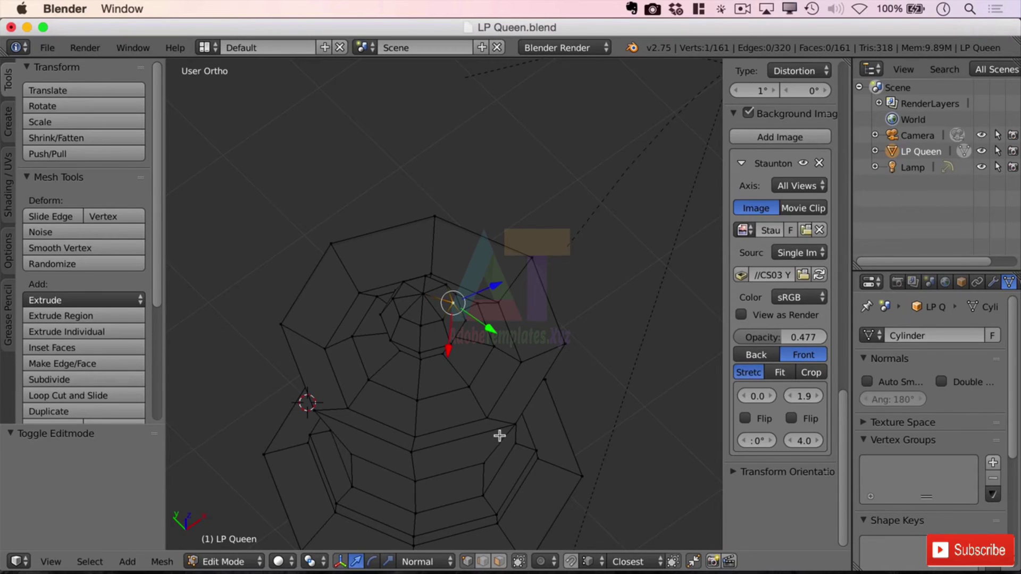
{"action": "mouse_move", "coordinate": [501, 435]}
{"action": "middle_mouse_down"}
{"action": "mouse_move", "coordinate": [561, 410]}
{"action": "mouse_move", "coordinate": [468, 427]}
{"action": "middle_mouse_up"}
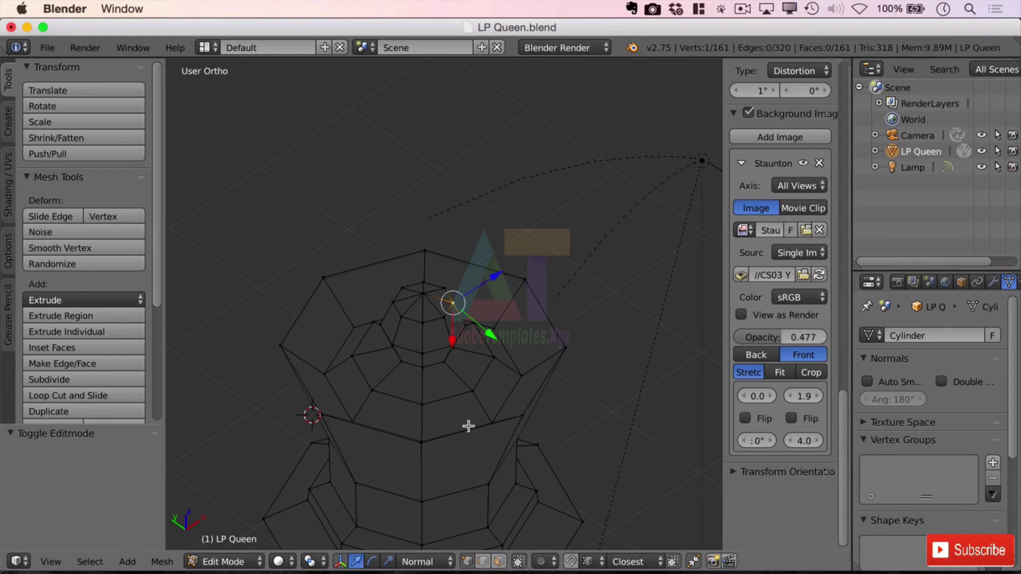
{"action": "mouse_move", "coordinate": [574, 383]}
{"action": "middle_mouse_down"}
{"action": "mouse_move", "coordinate": [442, 412]}
{"action": "mouse_move", "coordinate": [490, 360]}
{"action": "middle_mouse_up"}
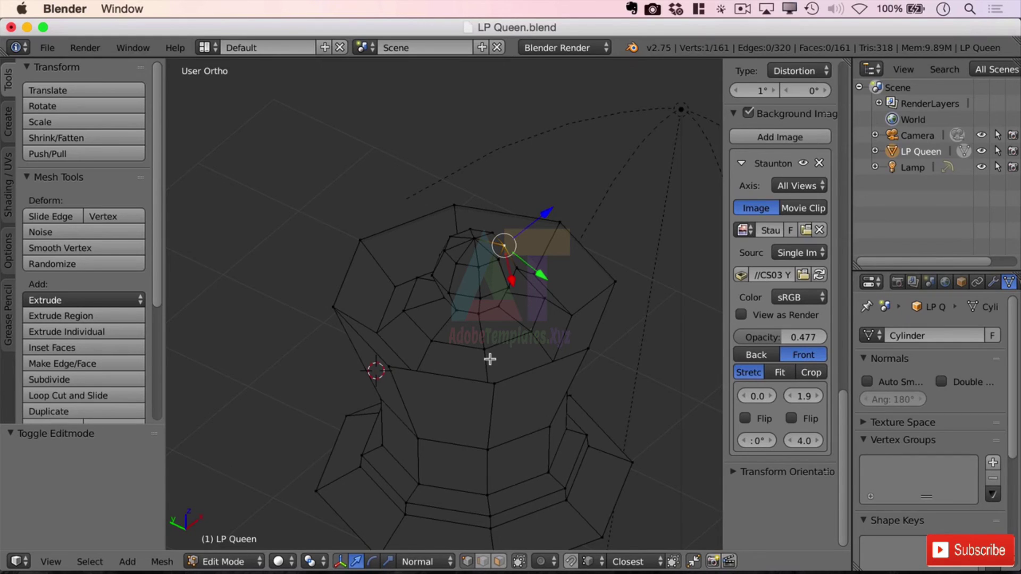
{"action": "scroll", "coordinate": [490, 413], "scroll_direction": "down", "scroll_amount": 2}
{"action": "scroll", "coordinate": [489, 413], "scroll_direction": "down", "scroll_amount": 1}
Return the LP Queen to solid shading and orbit to view it from below and above
{"action": "middle_click_drag", "start_coordinate": [491, 413], "coordinate": [543, 360]}
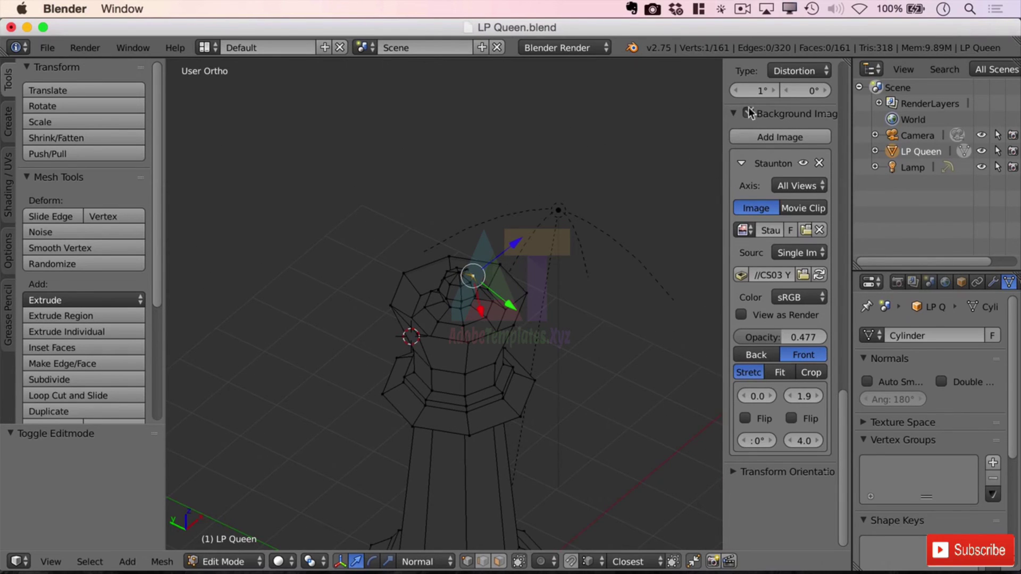
{"action": "scroll", "coordinate": [747, 100], "scroll_direction": "up", "scroll_amount": 1}
{"action": "scroll", "coordinate": [751, 101], "scroll_direction": "up", "scroll_amount": 2}
{"action": "key", "text": "z"}
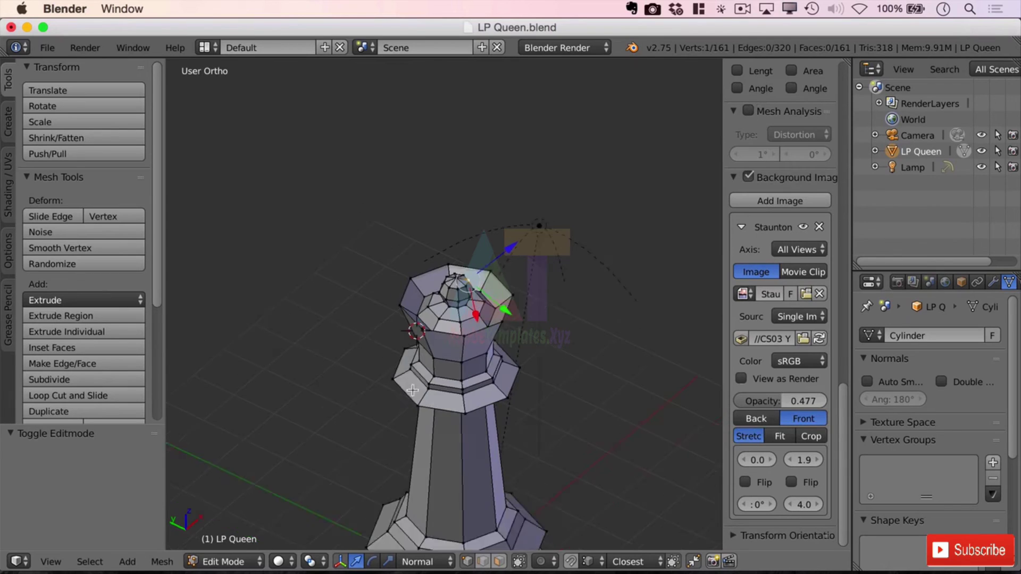
{"action": "middle_click_drag", "start_coordinate": [414, 390], "coordinate": [468, 520]}
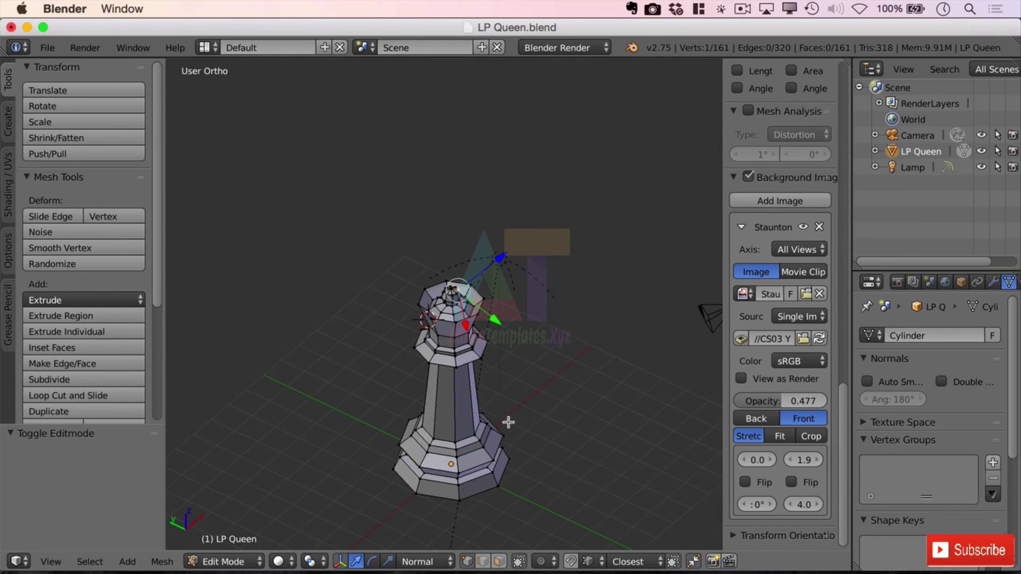
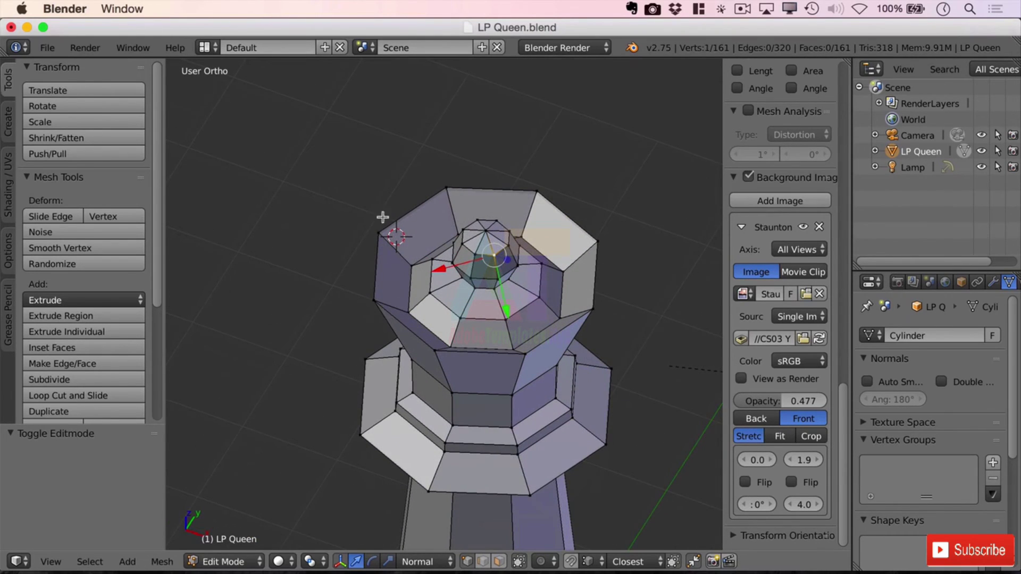
{"action": "mouse_move", "coordinate": [466, 375]}
{"action": "middle_mouse_down"}
{"action": "mouse_move", "coordinate": [499, 393]}
{"action": "mouse_move", "coordinate": [514, 388]}
{"action": "middle_mouse_up"}
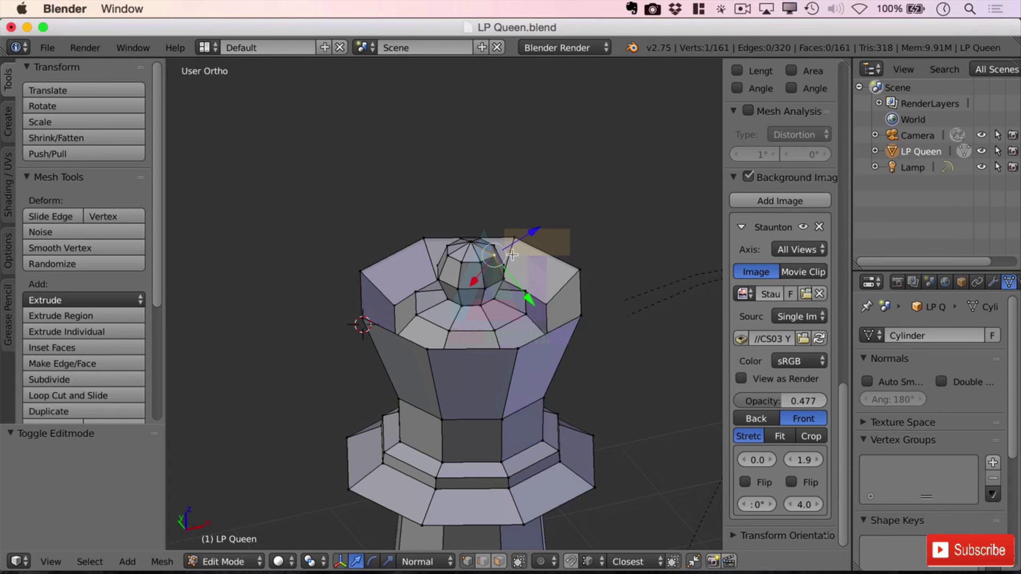
{"action": "scroll", "coordinate": [509, 262], "scroll_direction": "up", "scroll_amount": 2}
{"action": "scroll", "coordinate": [510, 263], "scroll_direction": "up", "scroll_amount": 2}
{"action": "mouse_move", "coordinate": [509, 262]}
{"action": "middle_mouse_down"}
{"action": "mouse_move", "coordinate": [565, 353]}
{"action": "mouse_move", "coordinate": [591, 358]}
{"action": "mouse_move", "coordinate": [557, 364]}
{"action": "mouse_move", "coordinate": [547, 347]}
{"action": "middle_mouse_up"}
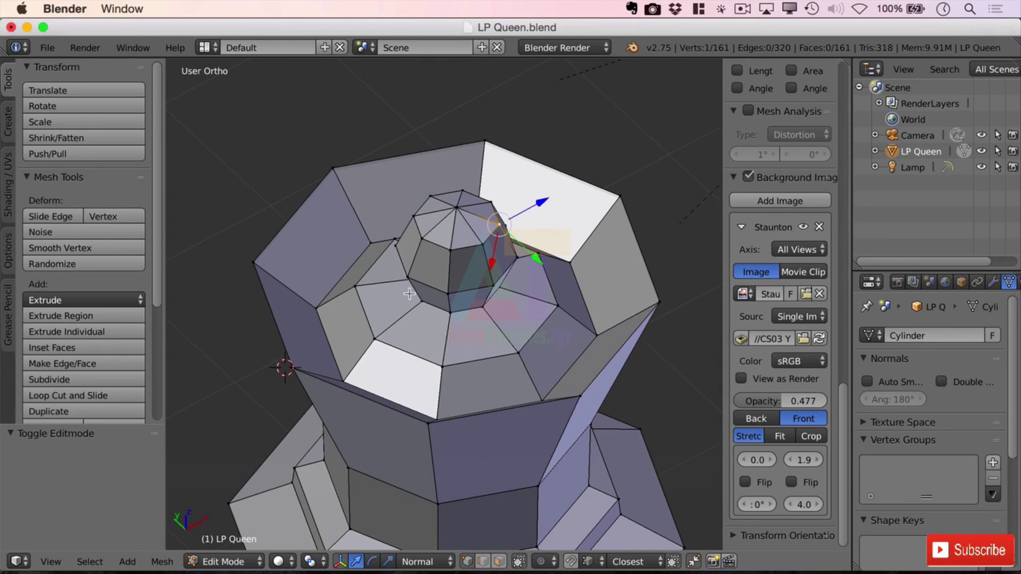